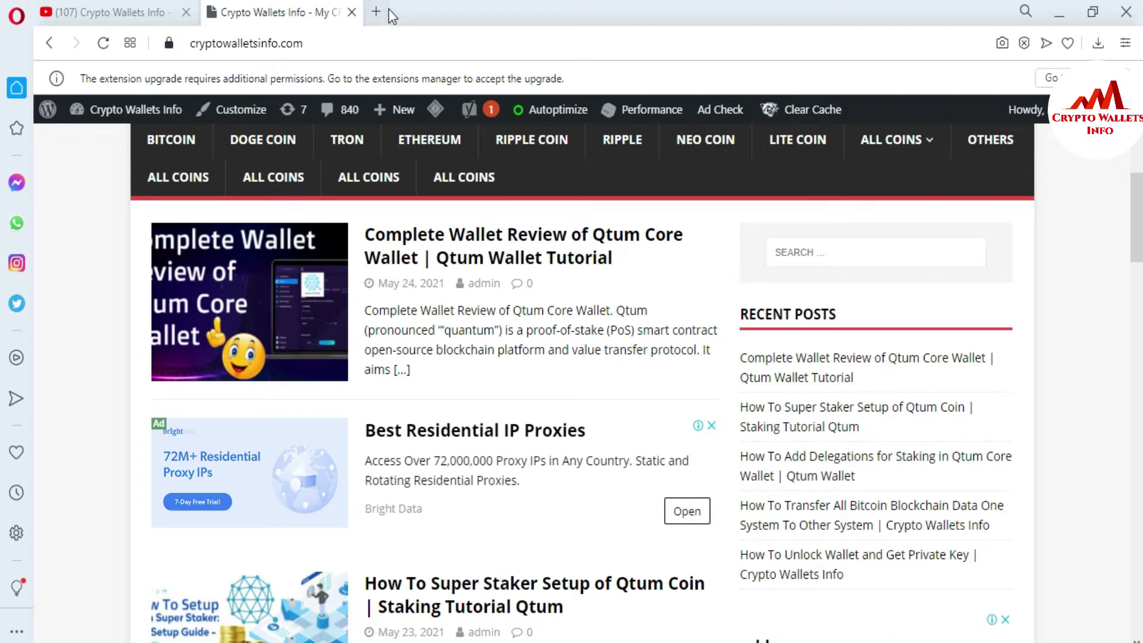
- Open coinmarketcap.com in a new Opera tab from the address-bar suggestion
{"action": "left_click", "coordinate": [377, 12]}
{"action": "type", "text": "coinmarketcap.com"}
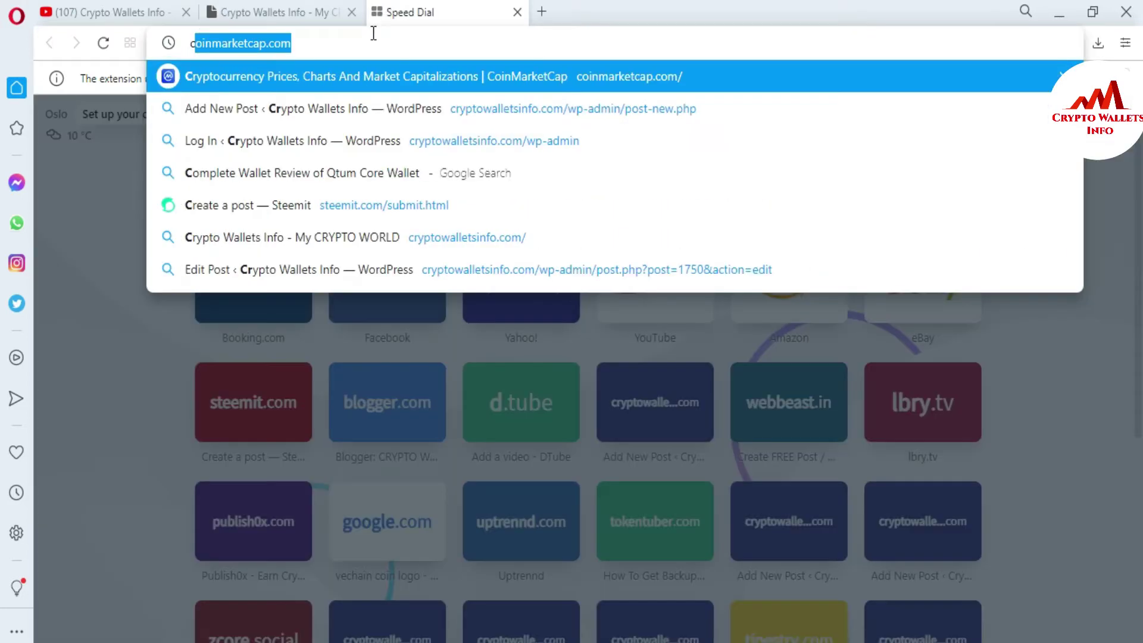
{"action": "left_click", "coordinate": [387, 73]}
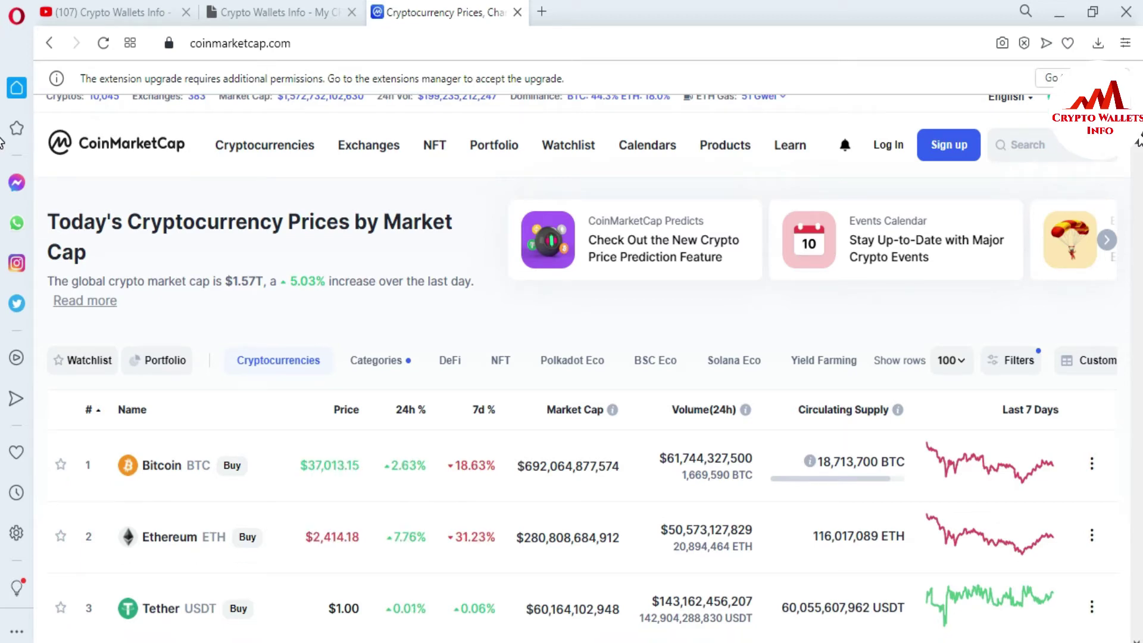
- Scroll the price table down to the IOTA (MIOTA) row at rank 37, priced $1.01
{"action": "scroll", "coordinate": [1139, 142], "scroll_direction": "down", "scroll_amount": 2}
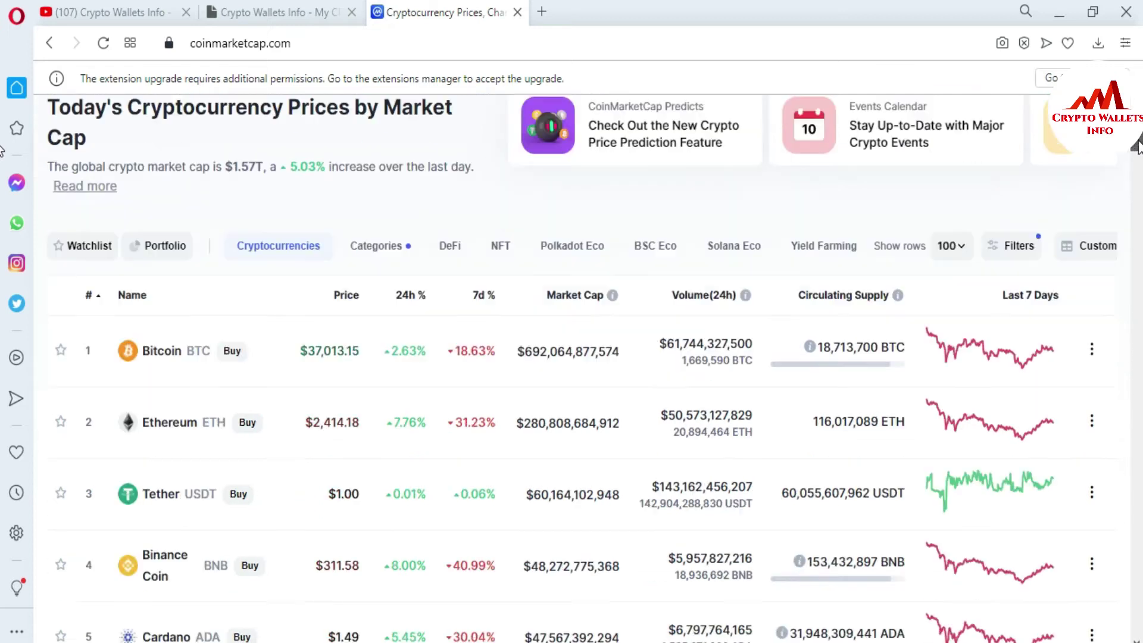
{"action": "scroll", "coordinate": [1138, 148], "scroll_direction": "down", "scroll_amount": 1}
{"action": "left_click_drag", "start_coordinate": [1139, 151], "coordinate": [1139, 158]}
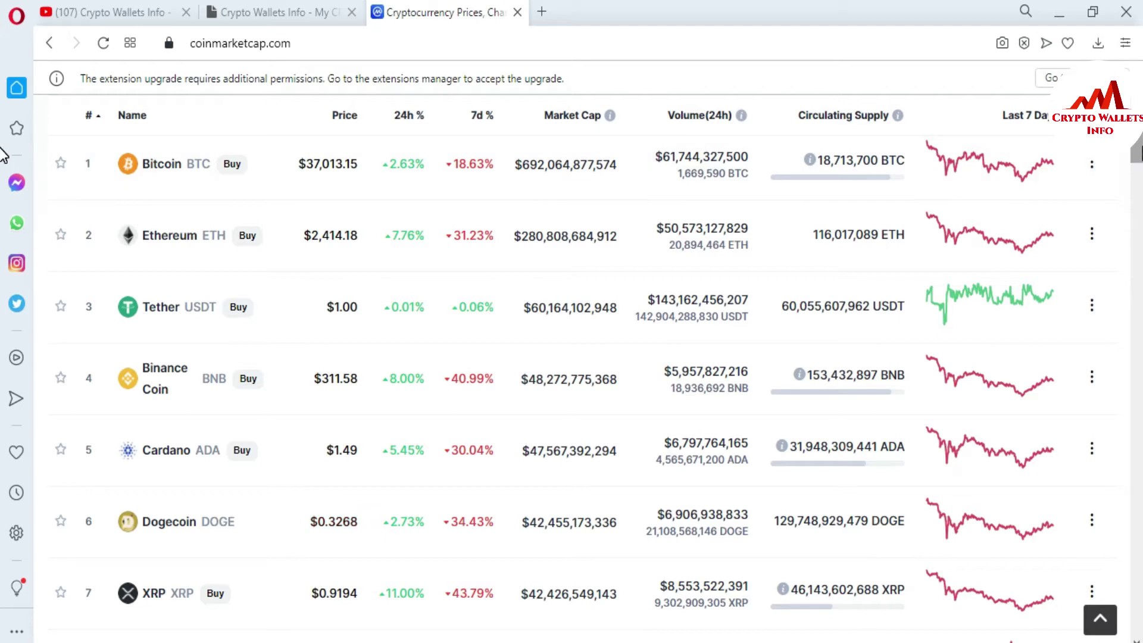
{"action": "scroll", "coordinate": [2, 154], "scroll_direction": "down", "scroll_amount": 2}
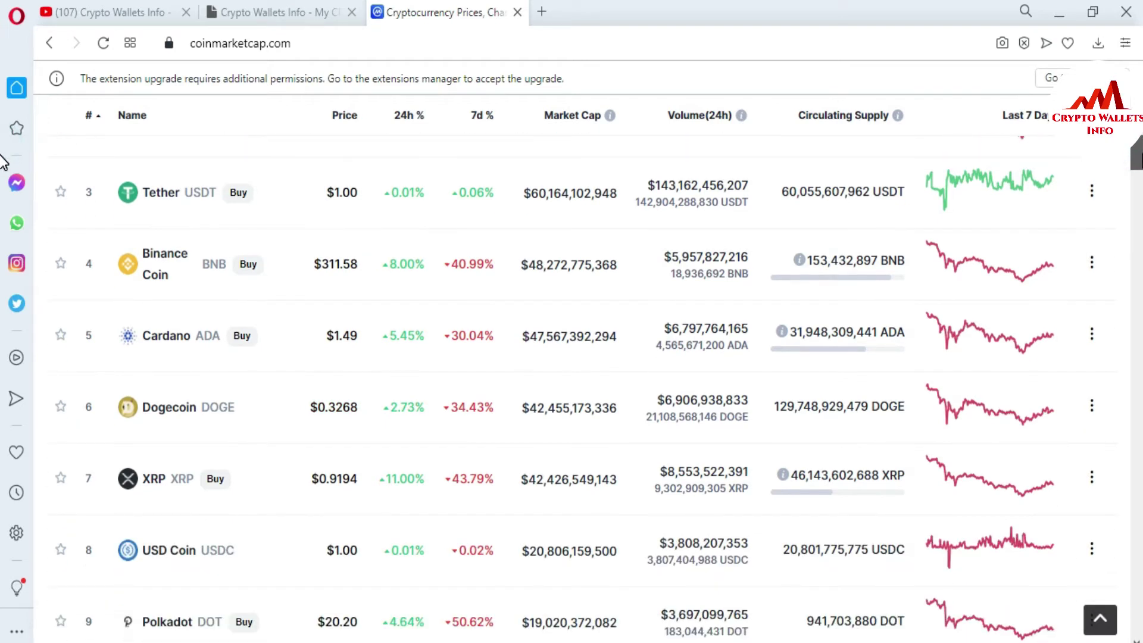
{"action": "scroll", "coordinate": [2, 164], "scroll_direction": "down", "scroll_amount": 4}
{"action": "scroll", "coordinate": [3, 176], "scroll_direction": "down", "scroll_amount": 4}
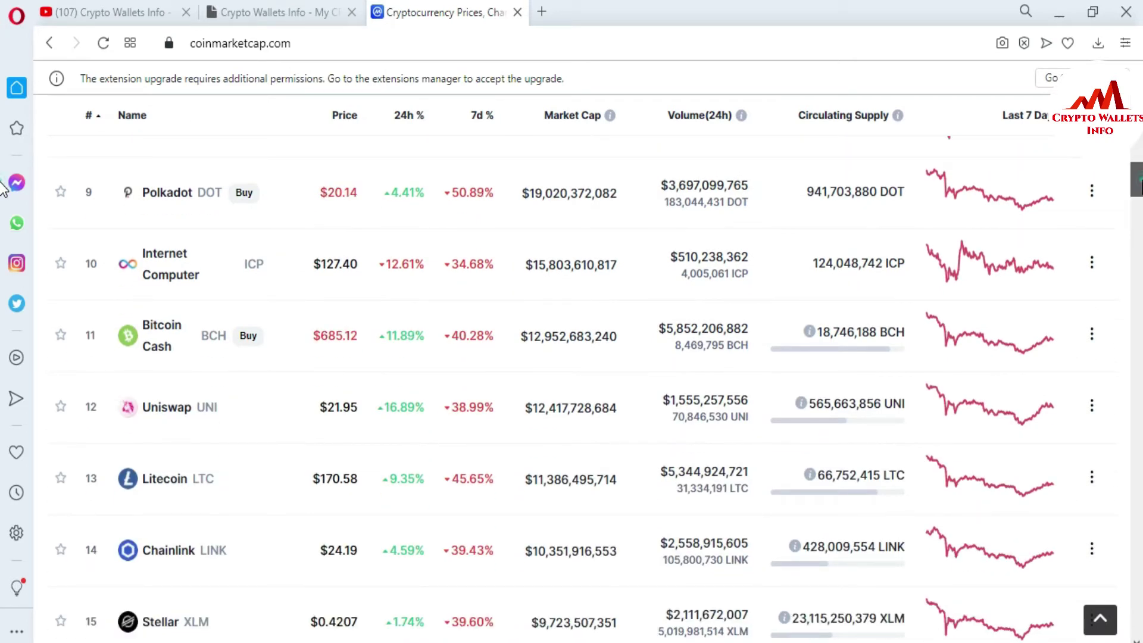
{"action": "scroll", "coordinate": [3, 188], "scroll_direction": "down", "scroll_amount": 4}
{"action": "scroll", "coordinate": [3, 203], "scroll_direction": "down", "scroll_amount": 8}
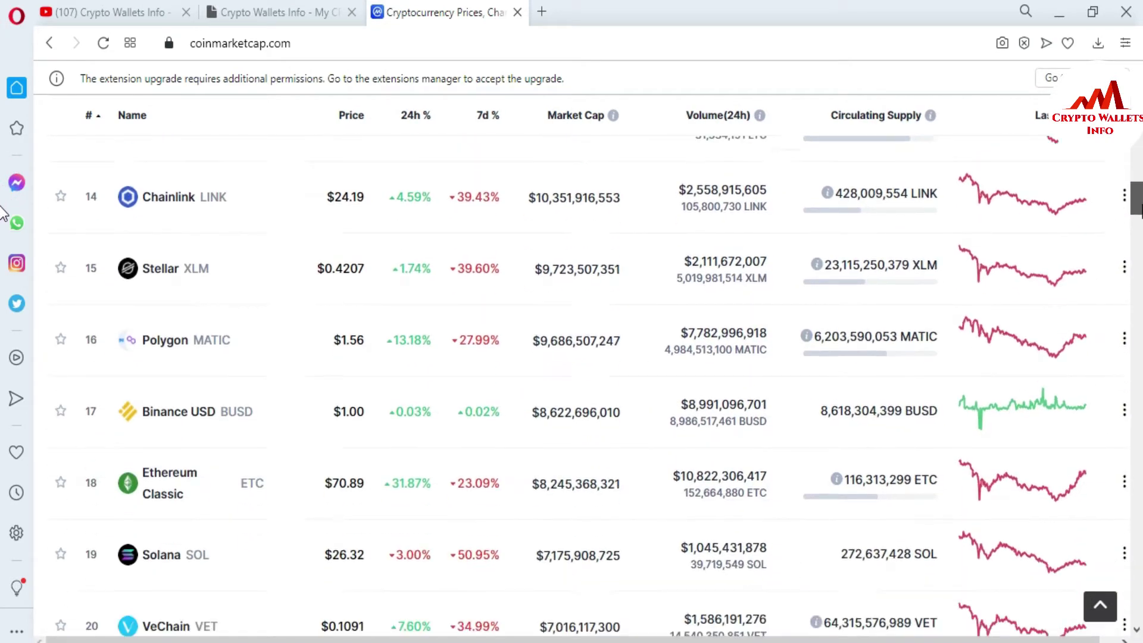
{"action": "scroll", "coordinate": [3, 233], "scroll_direction": "down", "scroll_amount": 7}
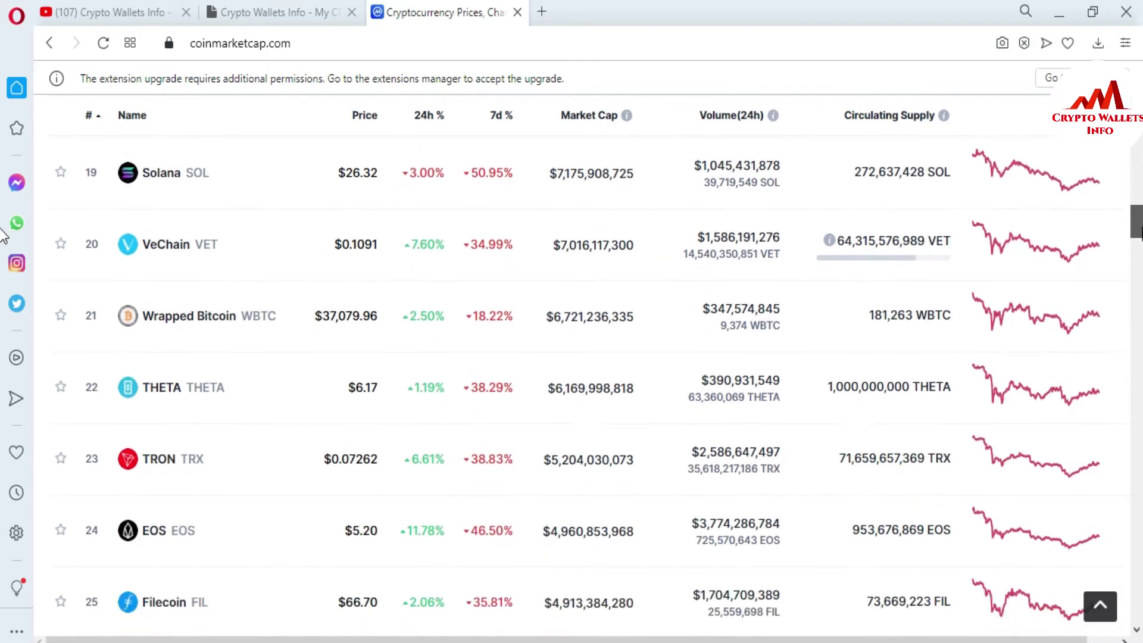
{"action": "scroll", "coordinate": [3, 257], "scroll_direction": "down", "scroll_amount": 5}
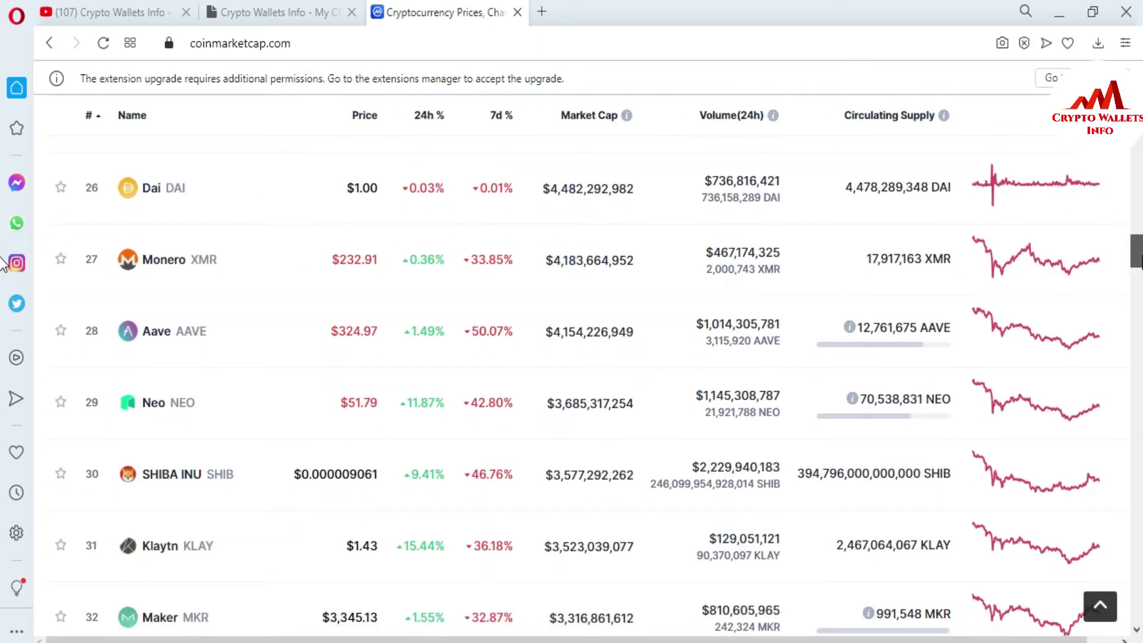
{"action": "scroll", "coordinate": [3, 232], "scroll_direction": "up", "scroll_amount": 18}
{"action": "scroll", "coordinate": [3, 203], "scroll_direction": "up", "scroll_amount": 2}
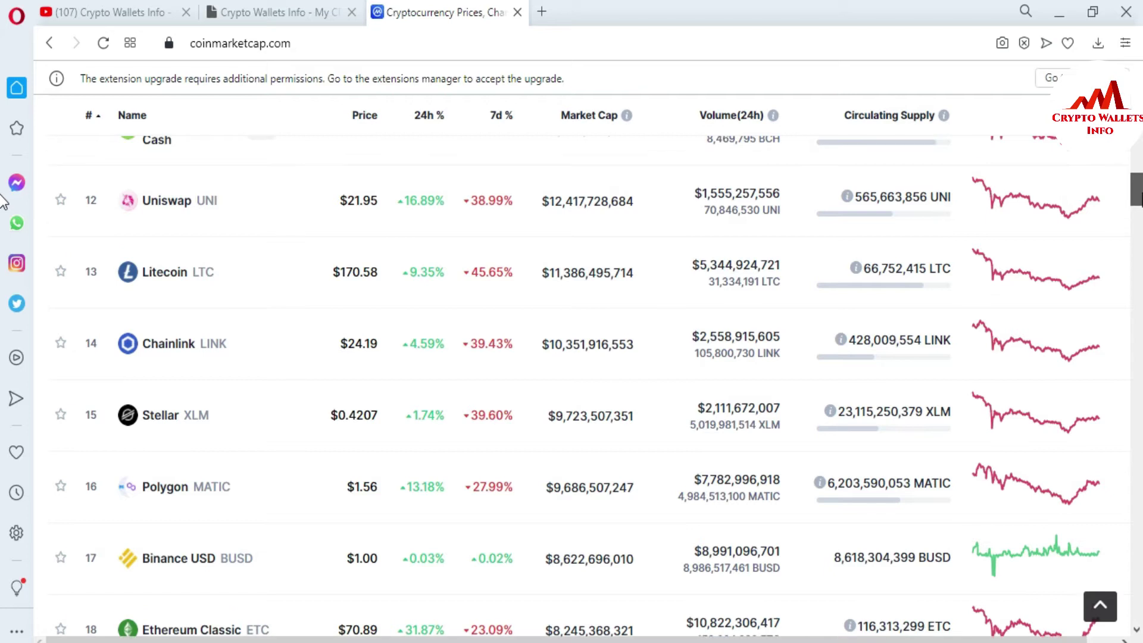
{"action": "scroll", "coordinate": [3, 199], "scroll_direction": "up", "scroll_amount": 7}
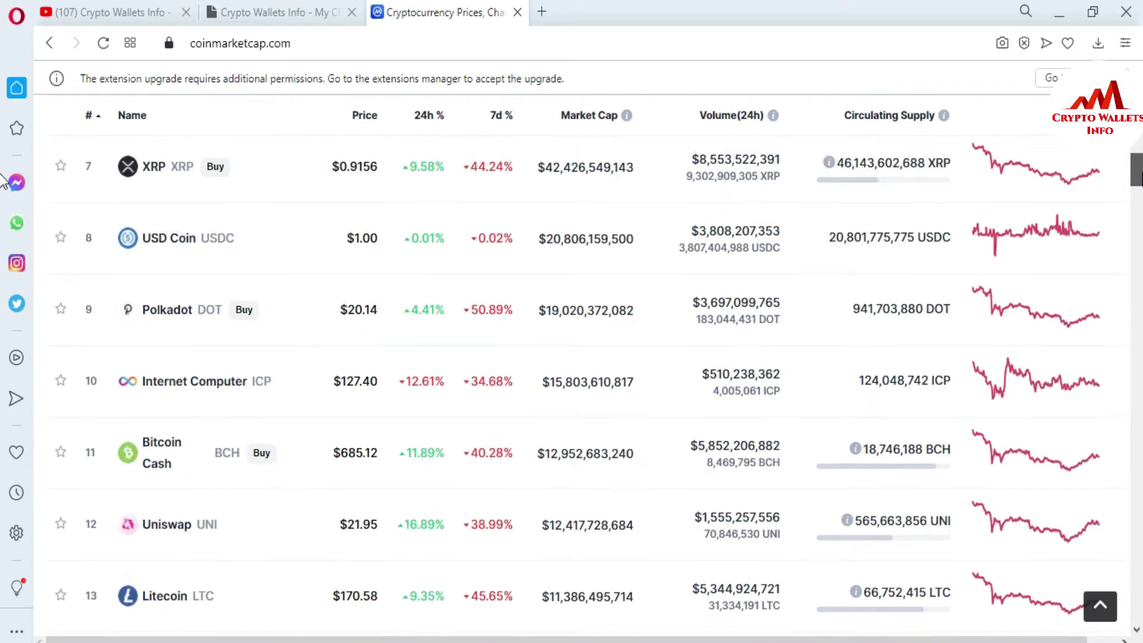
{"action": "scroll", "coordinate": [3, 174], "scroll_direction": "up", "scroll_amount": 4}
{"action": "scroll", "coordinate": [3, 179], "scroll_direction": "down", "scroll_amount": 6}
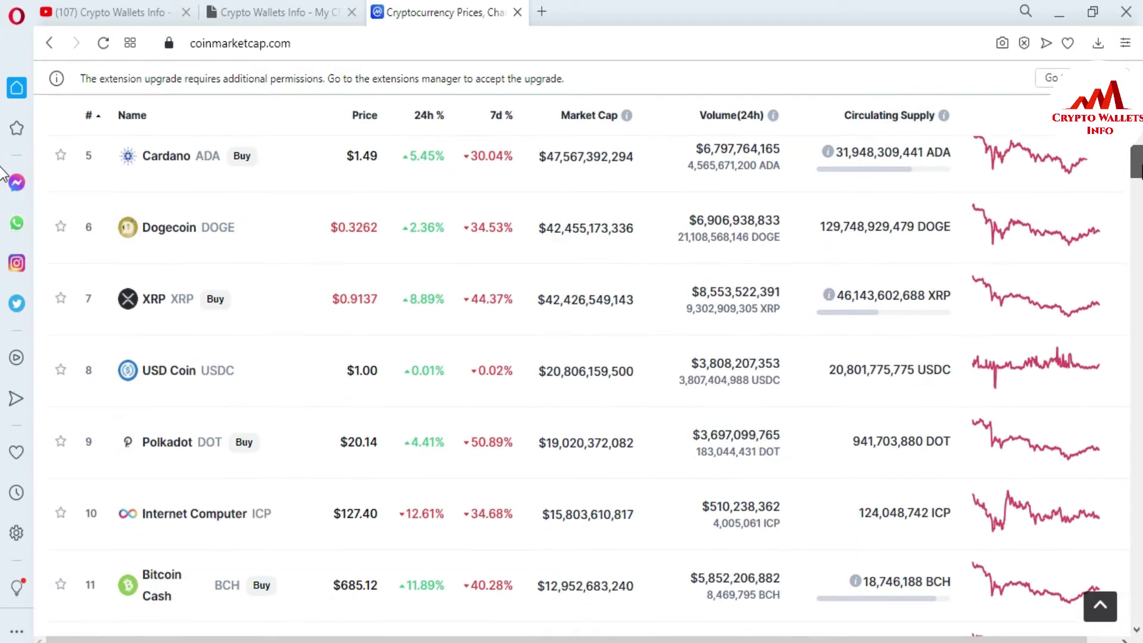
{"action": "scroll", "coordinate": [3, 182], "scroll_direction": "down", "scroll_amount": 8}
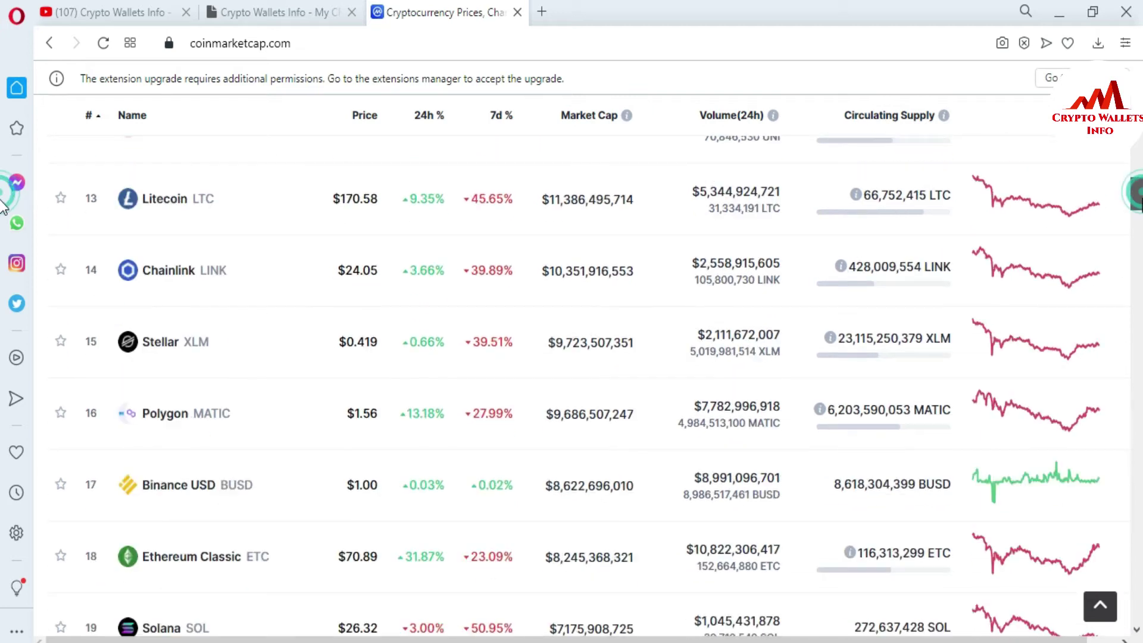
{"action": "scroll", "coordinate": [3, 221], "scroll_direction": "down", "scroll_amount": 5}
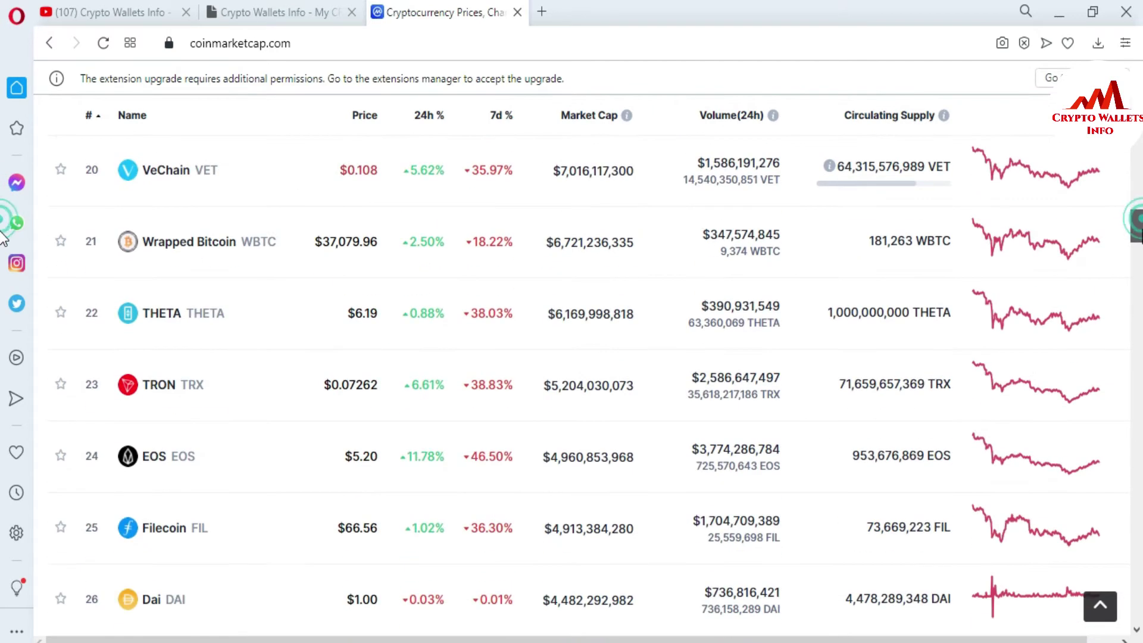
{"action": "scroll", "coordinate": [3, 238], "scroll_direction": "down", "scroll_amount": 3}
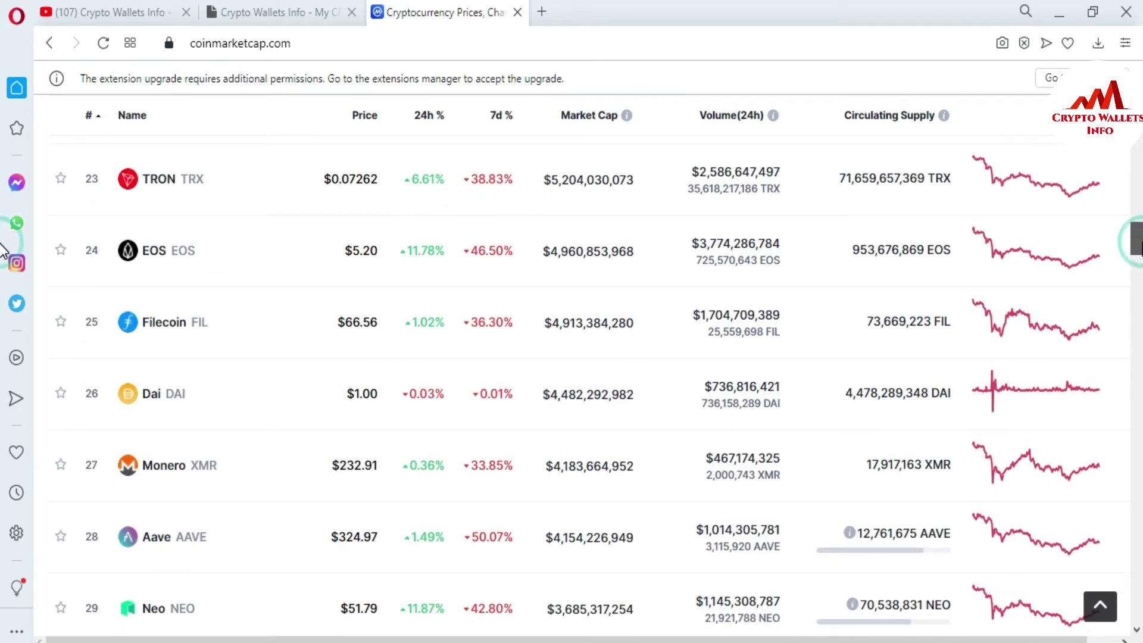
{"action": "scroll", "coordinate": [3, 261], "scroll_direction": "down", "scroll_amount": 2}
{"action": "scroll", "coordinate": [3, 261], "scroll_direction": "down", "scroll_amount": 7}
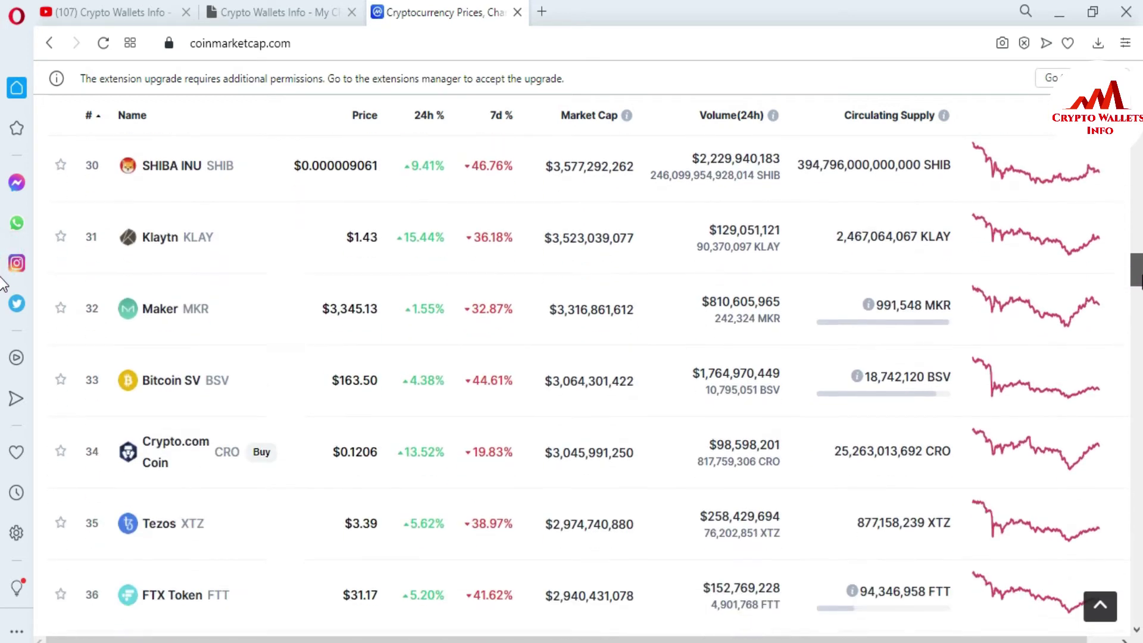
{"action": "scroll", "coordinate": [3, 288], "scroll_direction": "down", "scroll_amount": 2}
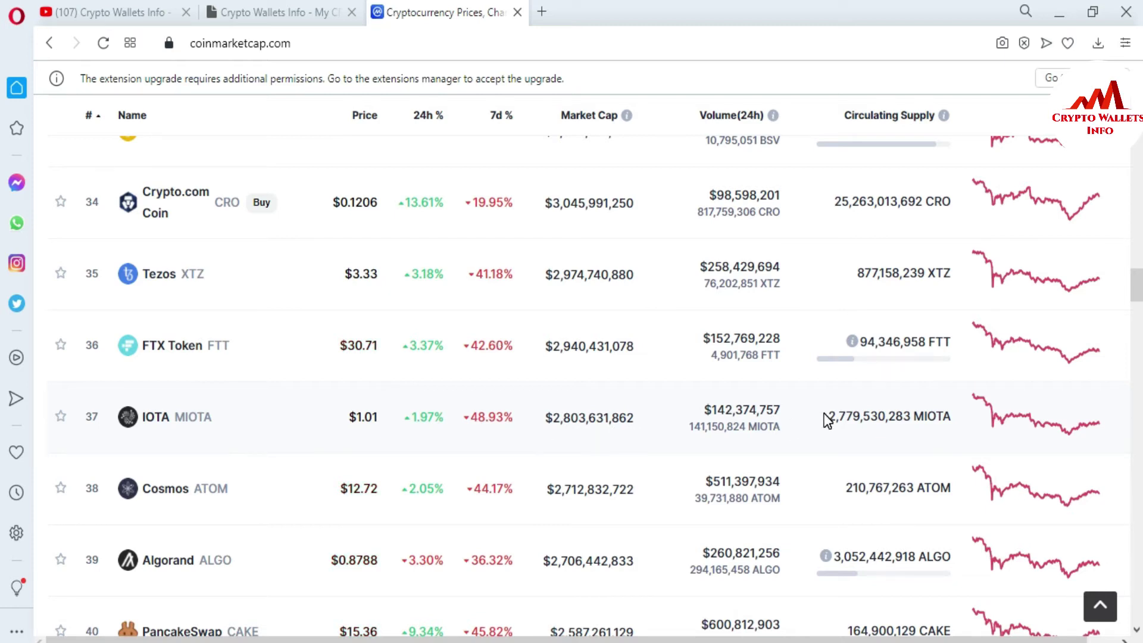
{"action": "left_click", "coordinate": [177, 414]}
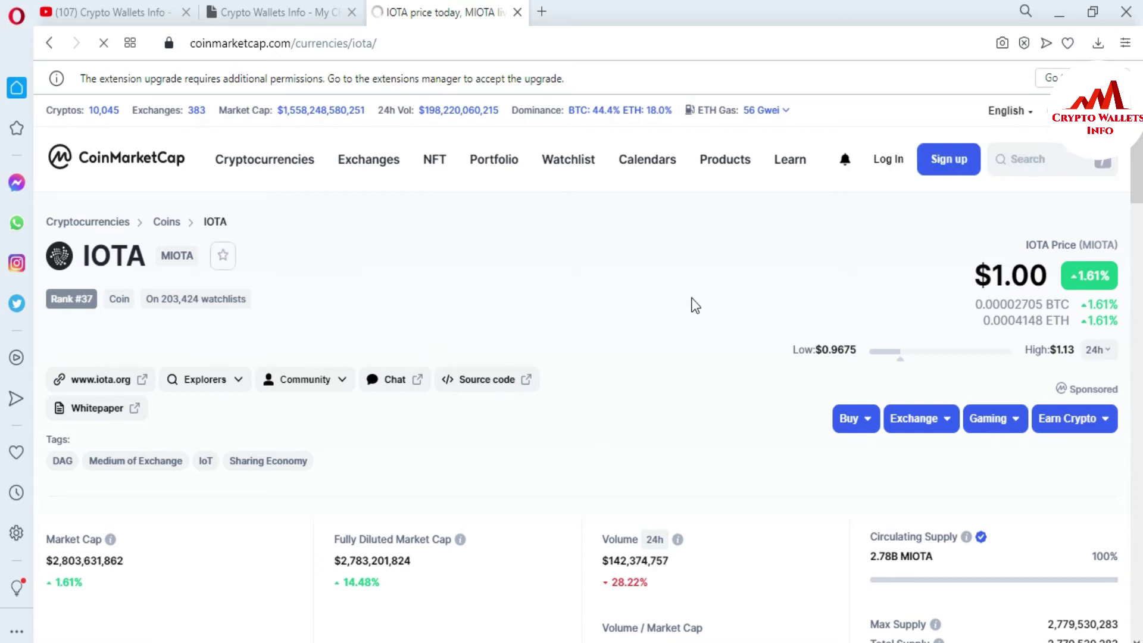
{"action": "left_click_drag", "start_coordinate": [980, 278], "coordinate": [1049, 276]}
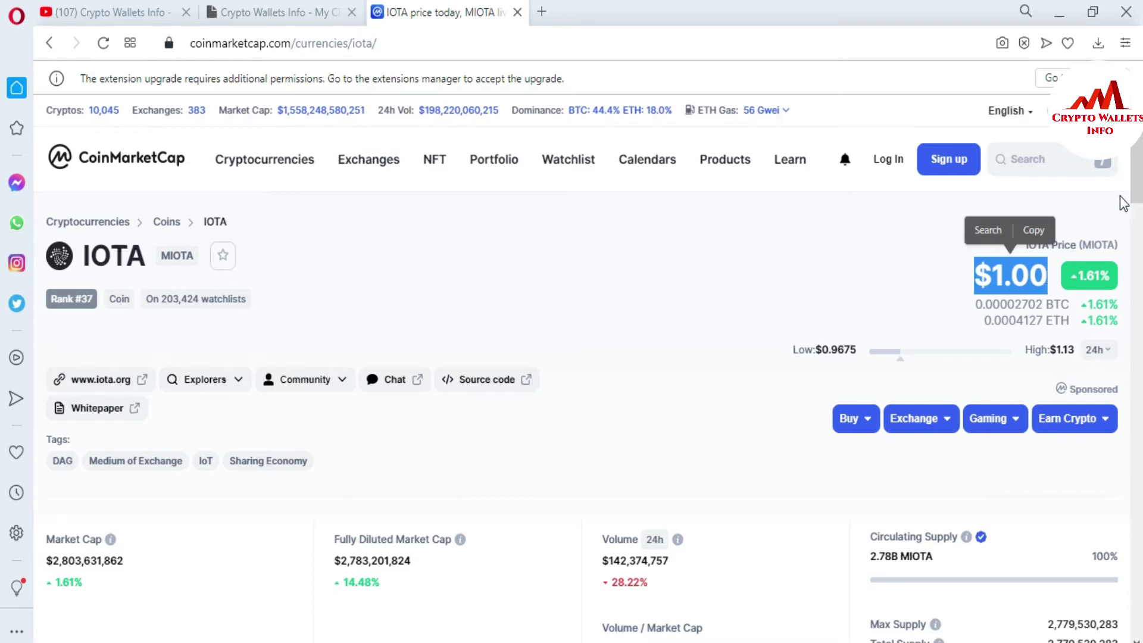
{"action": "scroll", "coordinate": [3, 250], "scroll_direction": "down", "scroll_amount": 6}
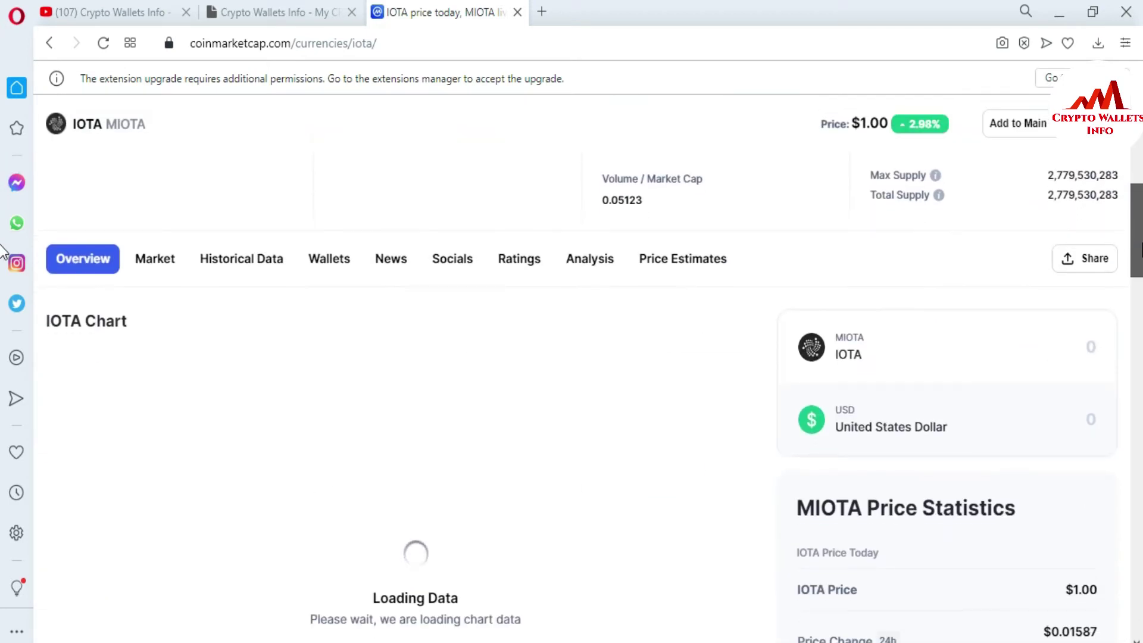
{"action": "scroll", "coordinate": [3, 262], "scroll_direction": "down", "scroll_amount": 2}
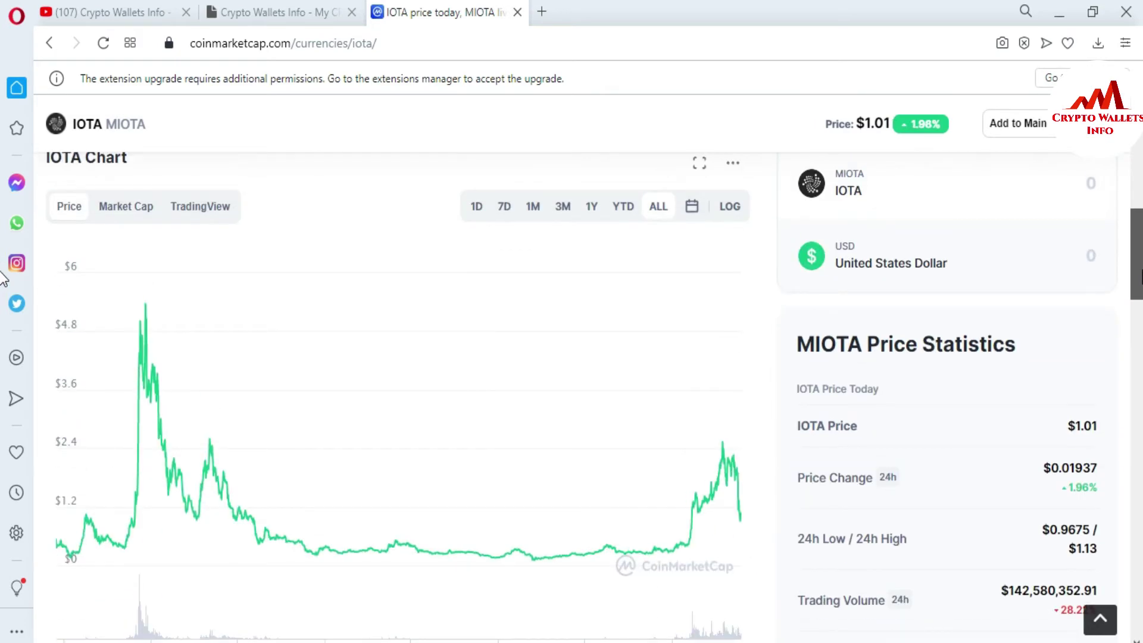
{"action": "scroll", "coordinate": [3, 279], "scroll_direction": "down", "scroll_amount": 5}
{"action": "scroll", "coordinate": [3, 298], "scroll_direction": "up", "scroll_amount": 2}
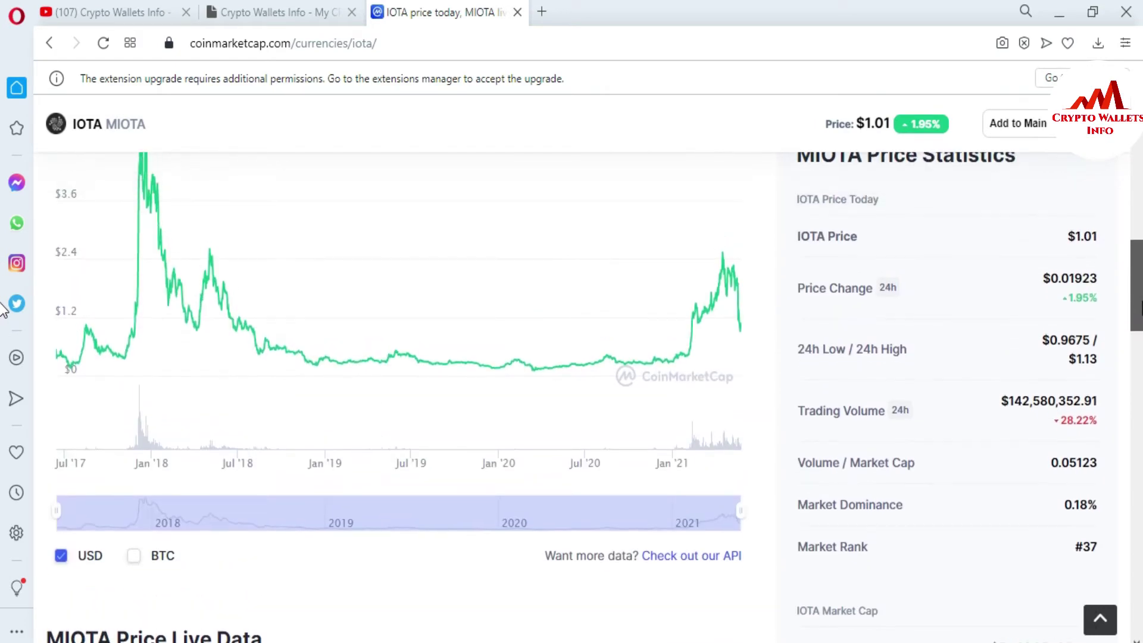
{"action": "scroll", "coordinate": [3, 307], "scroll_direction": "down", "scroll_amount": 5}
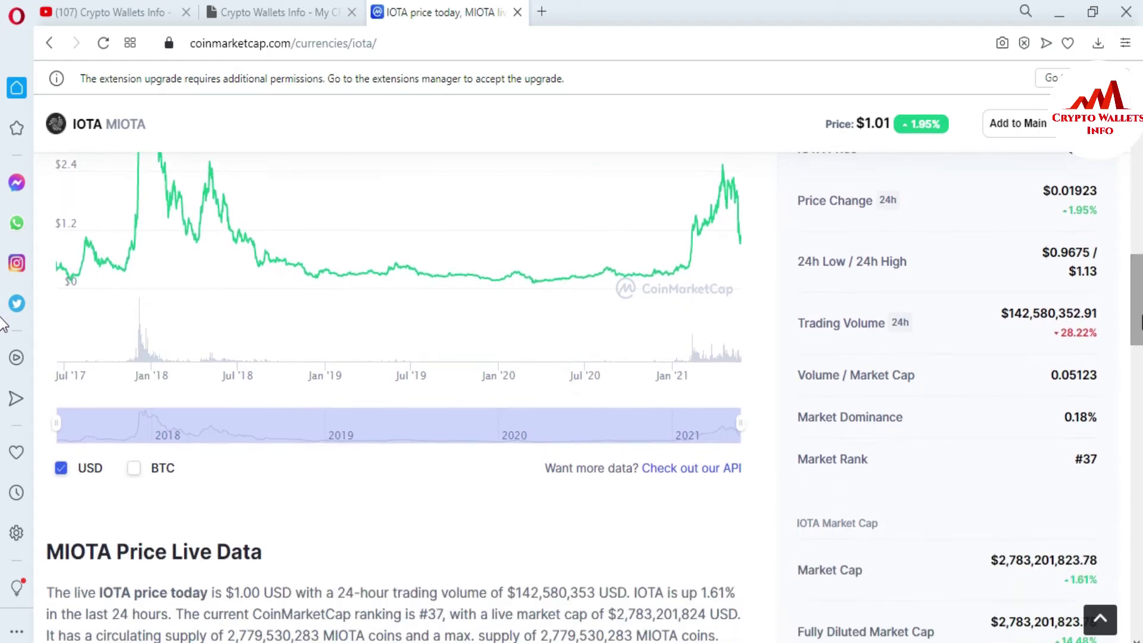
{"action": "scroll", "coordinate": [3, 363], "scroll_direction": "down", "scroll_amount": 1}
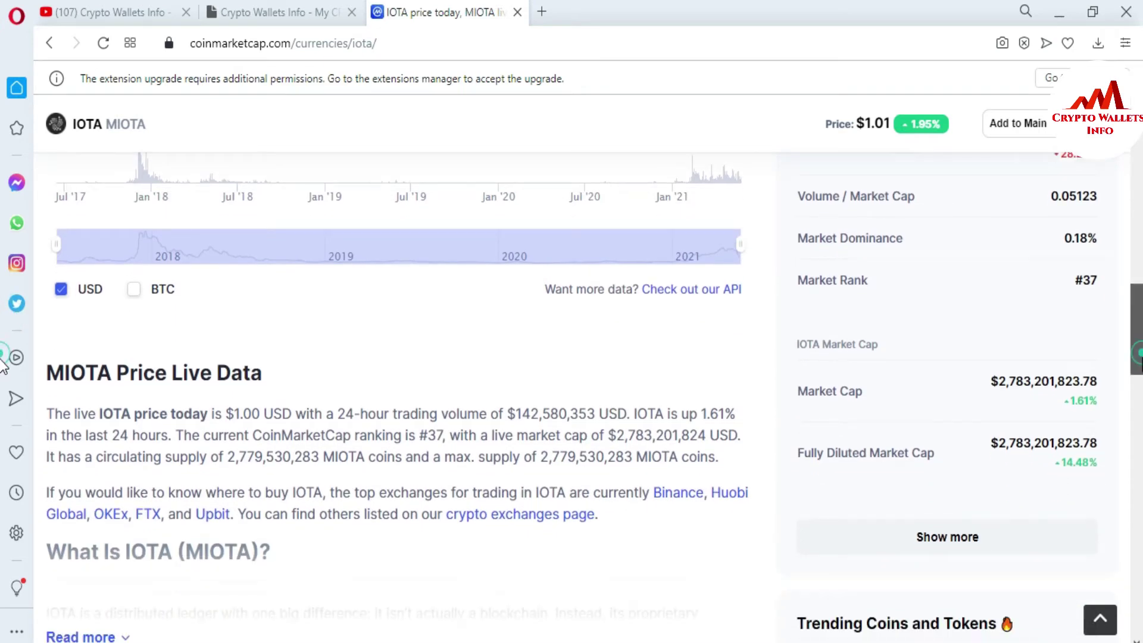
{"action": "left_click", "coordinate": [946, 480]}
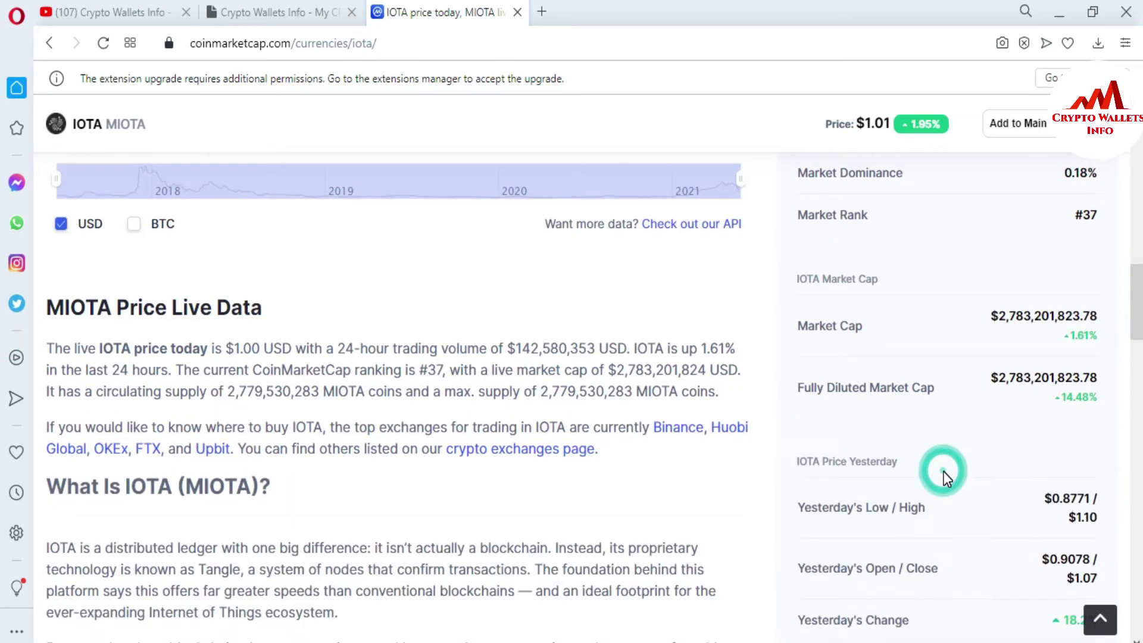
{"action": "scroll", "coordinate": [3, 330], "scroll_direction": "down", "scroll_amount": 2}
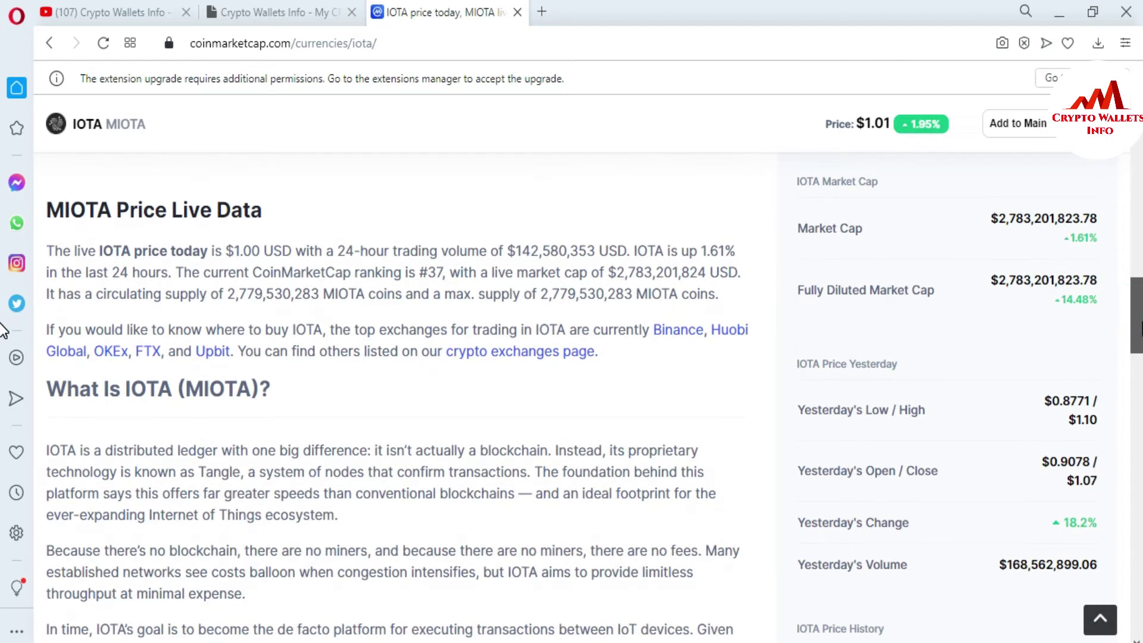
{"action": "scroll", "coordinate": [3, 330], "scroll_direction": "down", "scroll_amount": 9}
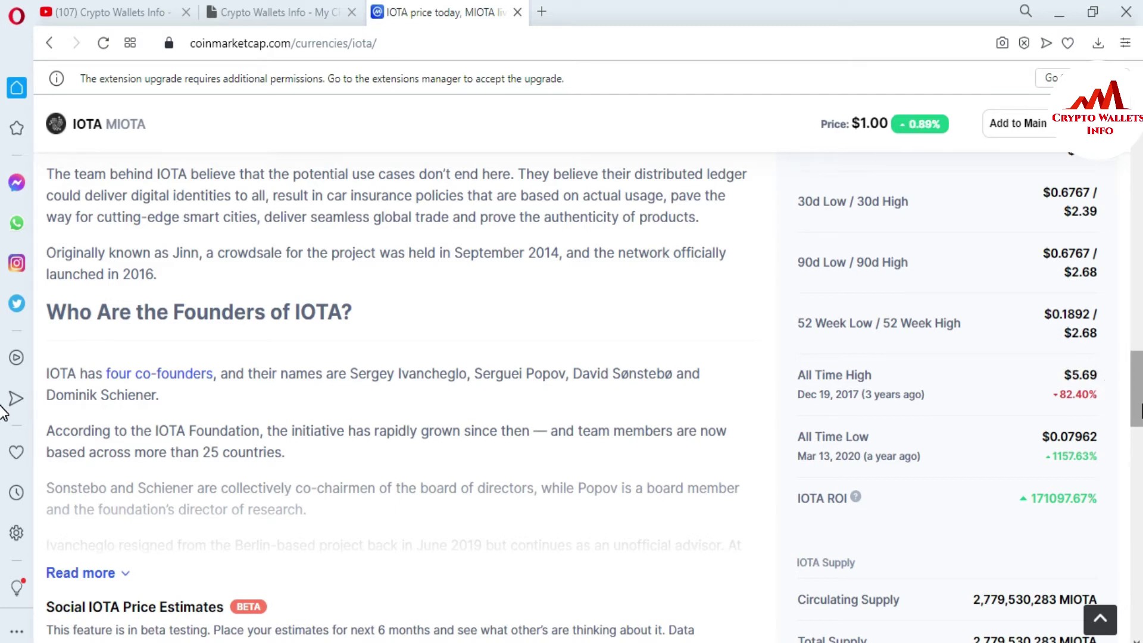
{"action": "mouse_move", "coordinate": [1138, 399]}
{"action": "left_mouse_down"}
{"action": "mouse_move", "coordinate": [1138, 433]}
{"action": "mouse_move", "coordinate": [1140, 373]}
{"action": "mouse_move", "coordinate": [1139, 384]}
{"action": "left_mouse_up"}
{"action": "scroll", "coordinate": [1140, 384], "scroll_direction": "up", "scroll_amount": 5}
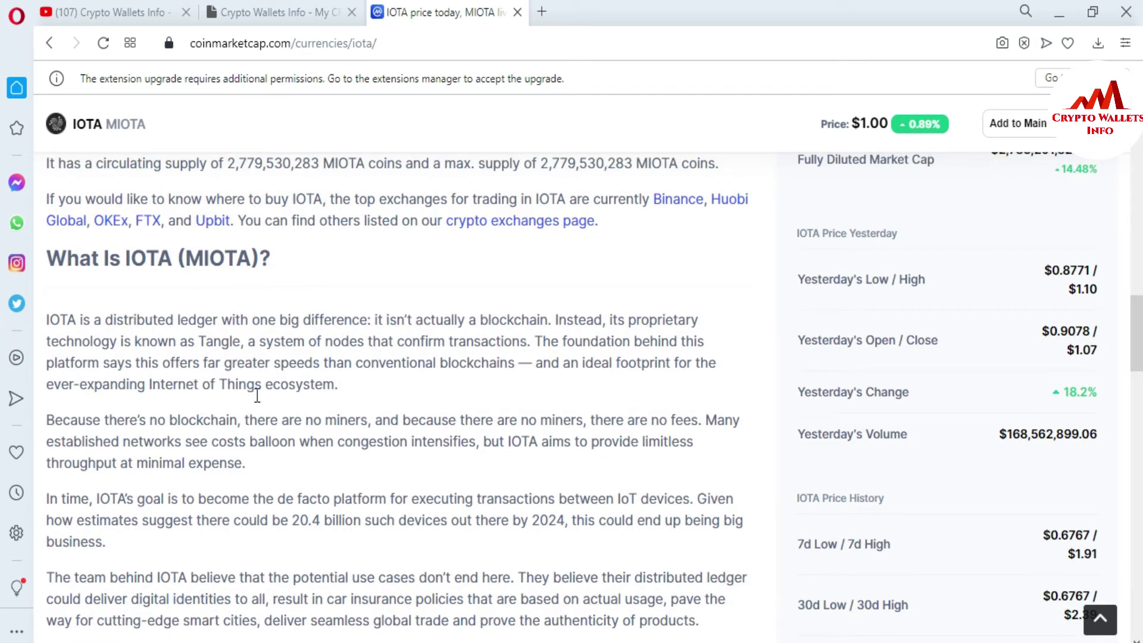
{"action": "left_click_drag", "start_coordinate": [1139, 428], "coordinate": [1140, 260]}
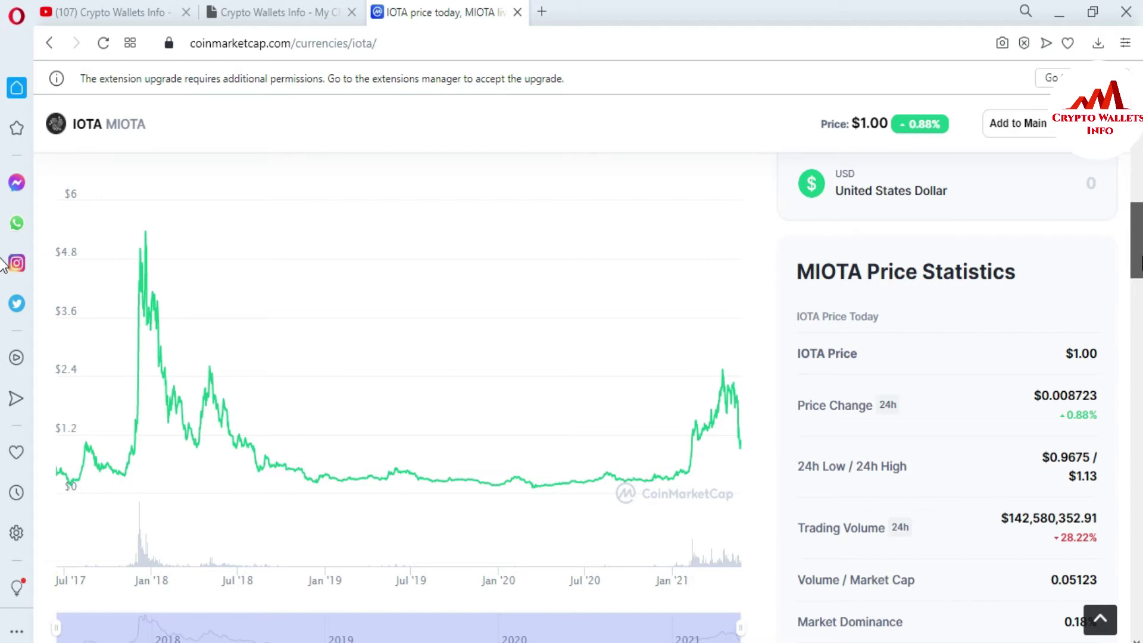
{"action": "scroll", "coordinate": [3, 262], "scroll_direction": "up", "scroll_amount": 7}
{"action": "scroll", "coordinate": [3, 215], "scroll_direction": "up", "scroll_amount": 2}
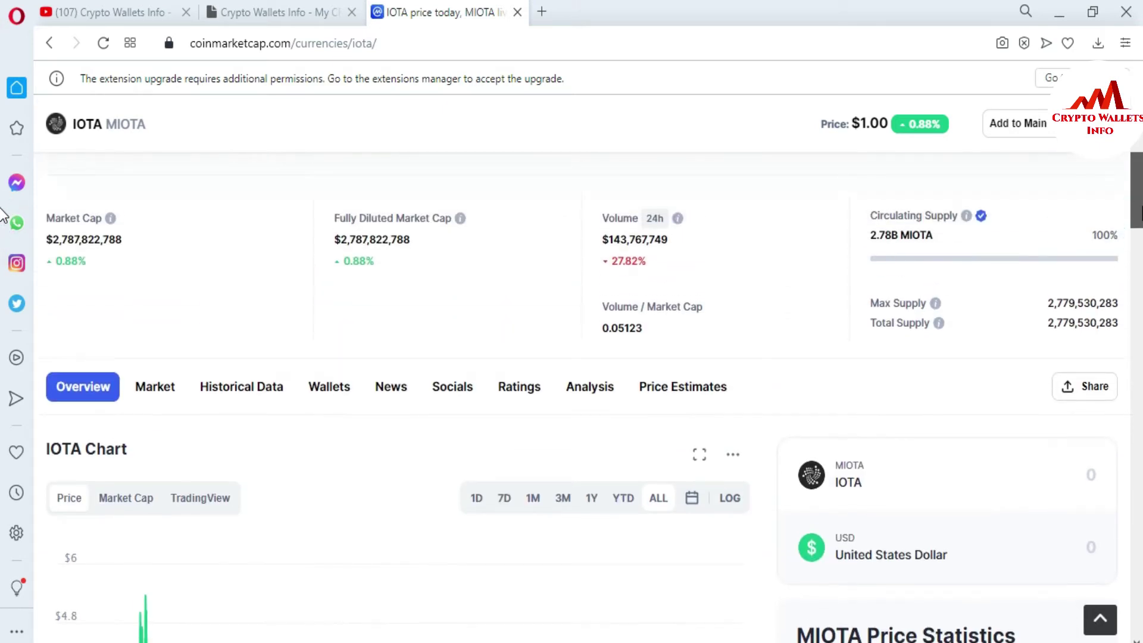
{"action": "scroll", "coordinate": [3, 209], "scroll_direction": "up", "scroll_amount": 5}
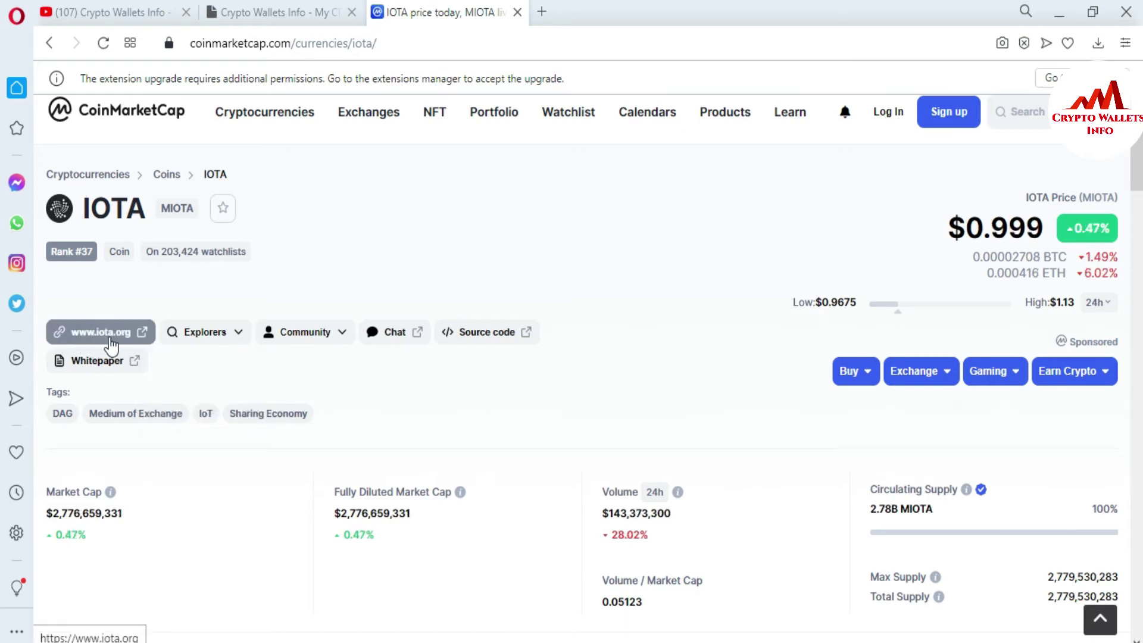
- Open iota.org from CoinMarketCap, allow its cookies, and scroll to the Get Started cards
{"action": "left_click", "coordinate": [122, 336]}
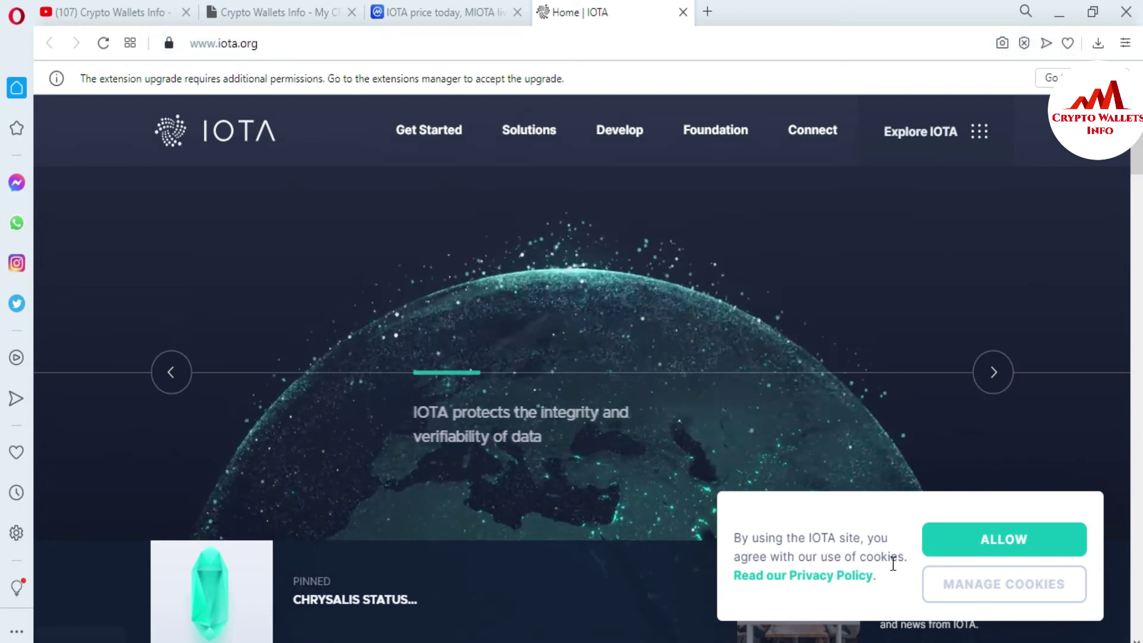
{"action": "left_click", "coordinate": [996, 551]}
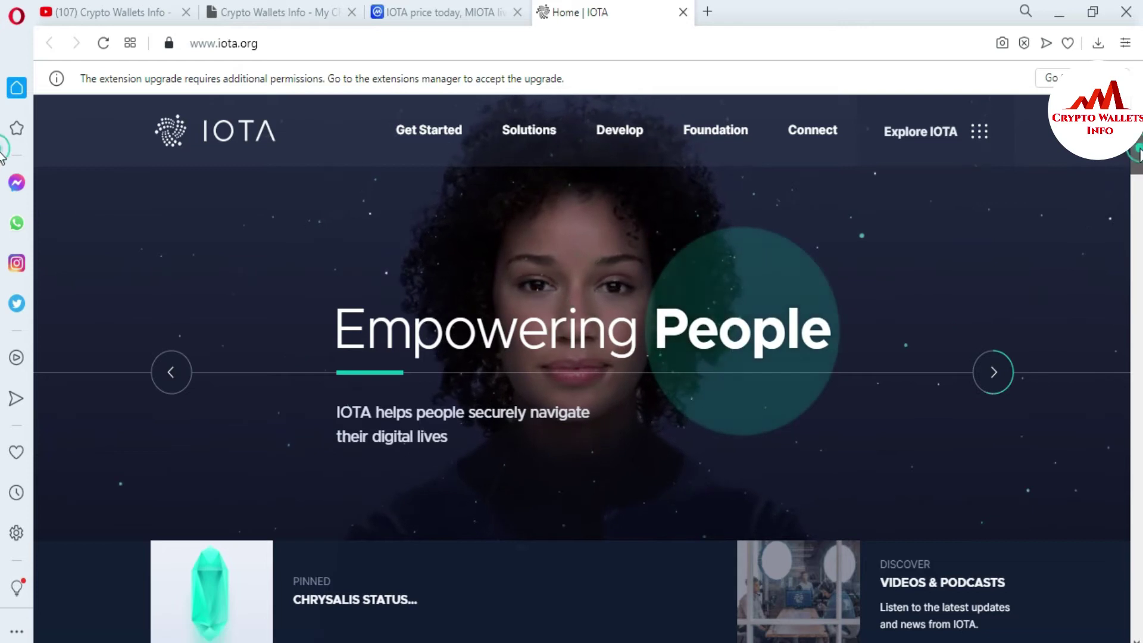
{"action": "scroll", "coordinate": [3, 178], "scroll_direction": "down", "scroll_amount": 3}
{"action": "scroll", "coordinate": [3, 181], "scroll_direction": "down", "scroll_amount": 6}
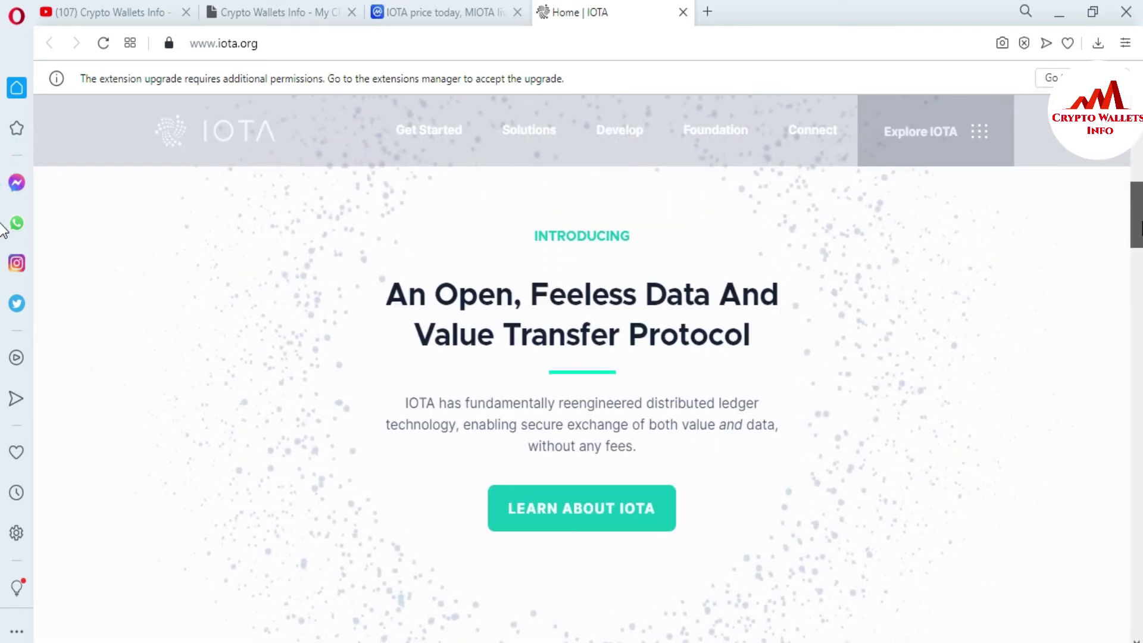
{"action": "scroll", "coordinate": [3, 232], "scroll_direction": "down", "scroll_amount": 1}
{"action": "scroll", "coordinate": [3, 250], "scroll_direction": "down", "scroll_amount": 5}
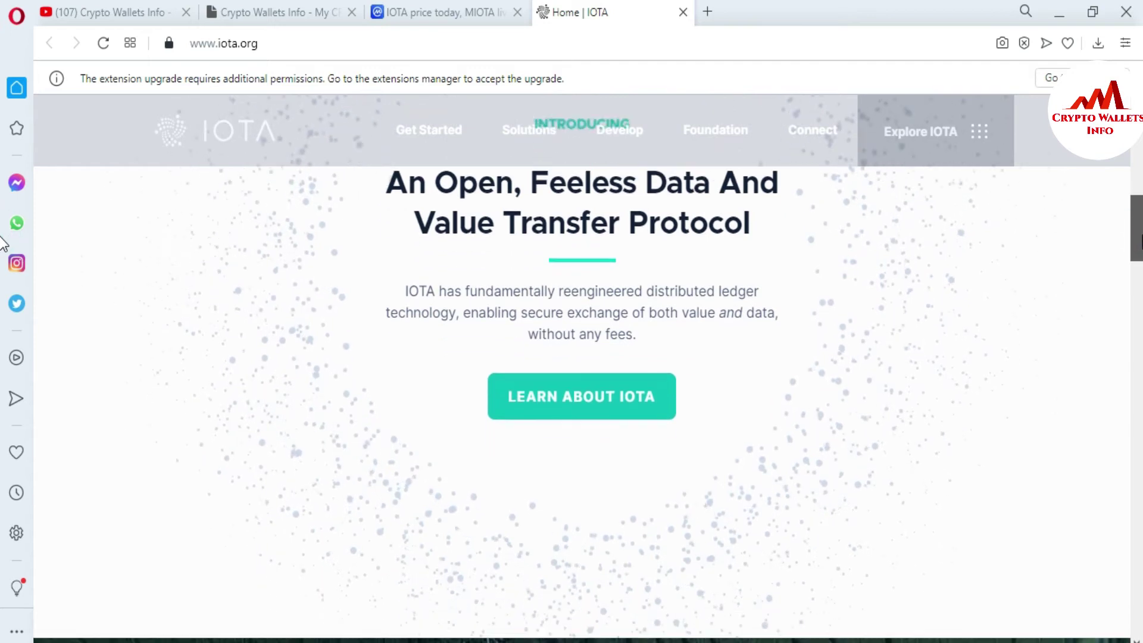
{"action": "scroll", "coordinate": [3, 298], "scroll_direction": "down", "scroll_amount": 6}
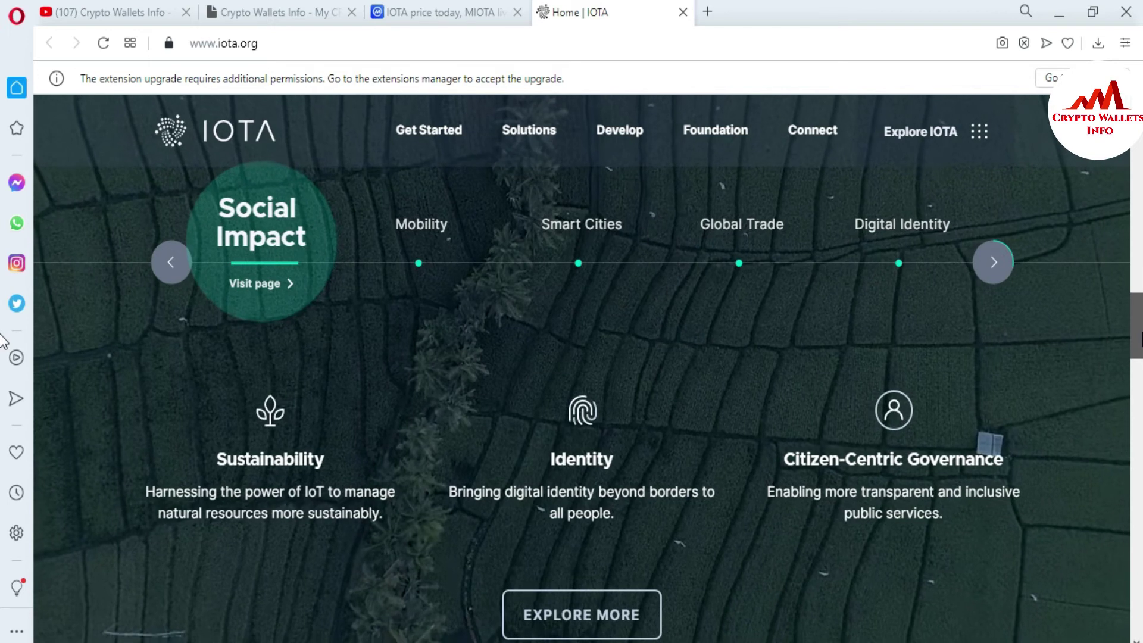
{"action": "scroll", "coordinate": [3, 357], "scroll_direction": "down", "scroll_amount": 10}
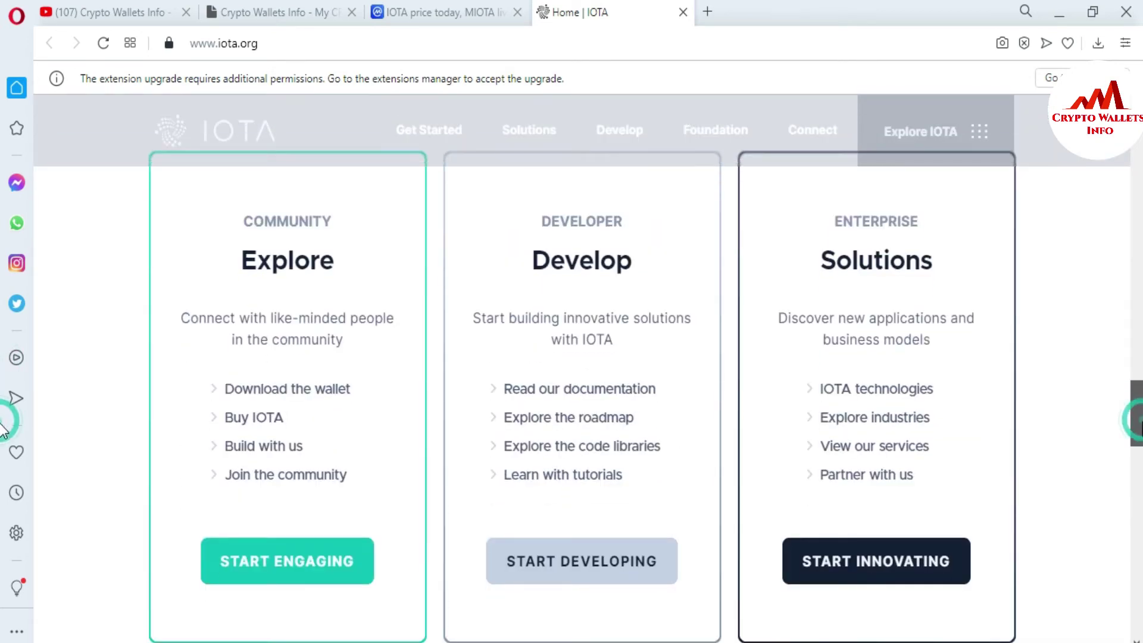
{"action": "scroll", "coordinate": [2, 430], "scroll_direction": "down", "scroll_amount": 1}
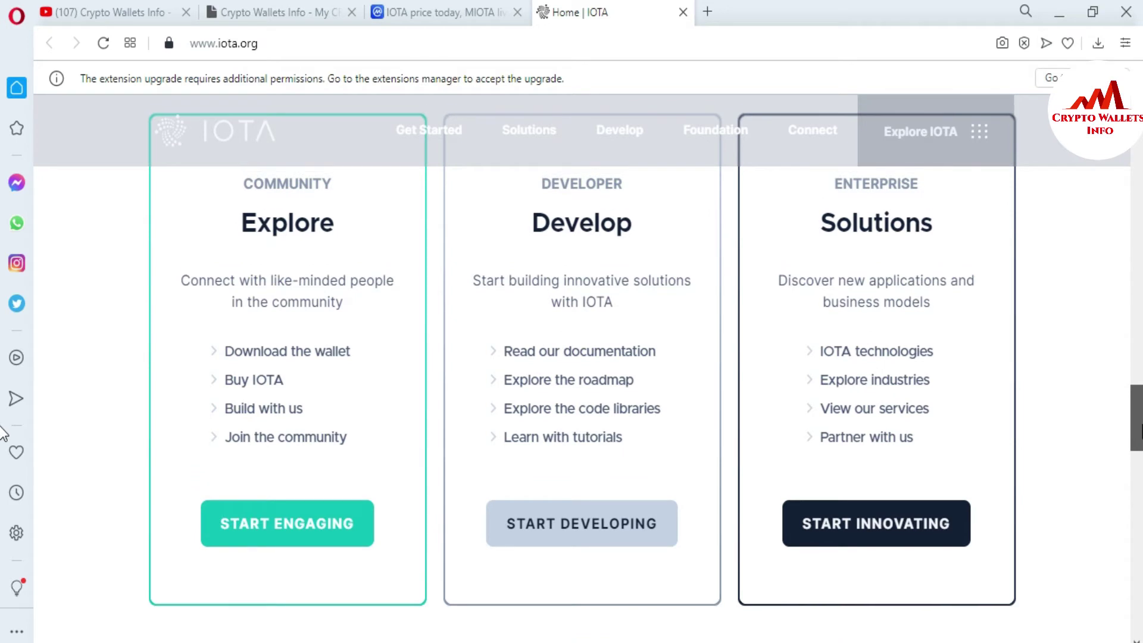
{"action": "scroll", "coordinate": [3, 432], "scroll_direction": "up", "scroll_amount": 1}
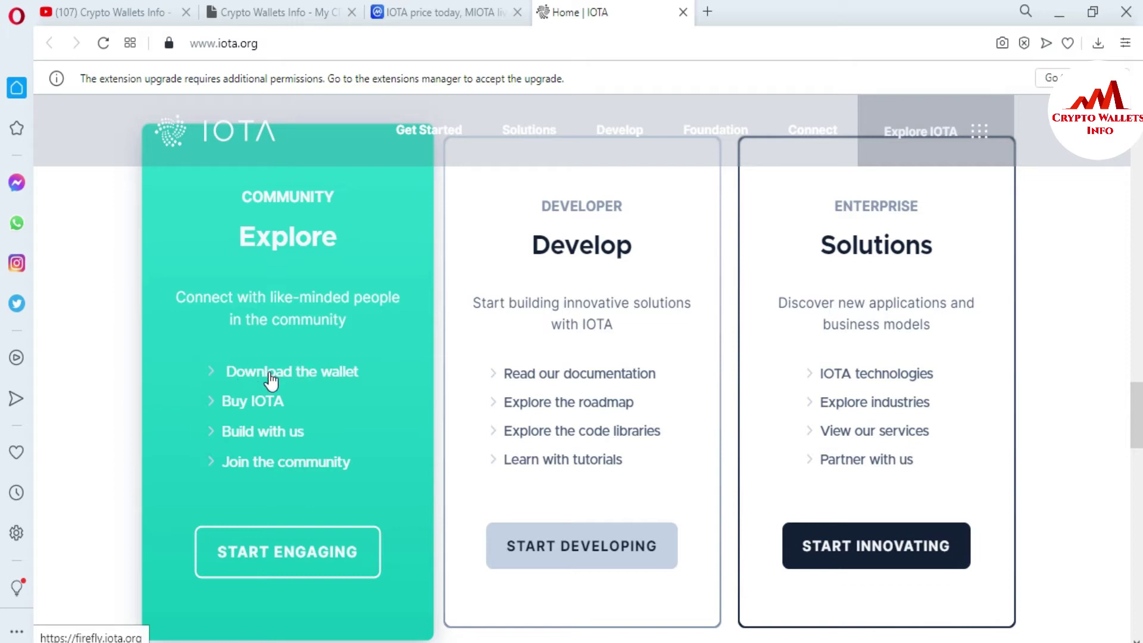
- Go to firefly.iota.org and request the Windows download of firefly-desktop-1.1.0
{"action": "left_click", "coordinate": [308, 373]}
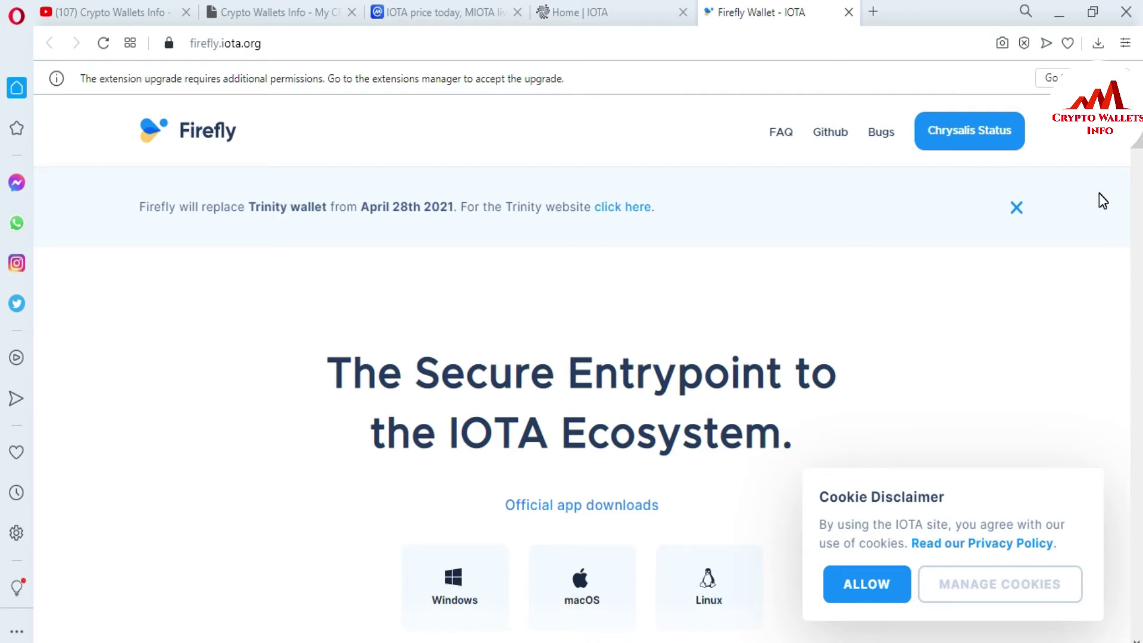
{"action": "scroll", "coordinate": [3, 145], "scroll_direction": "down", "scroll_amount": 5}
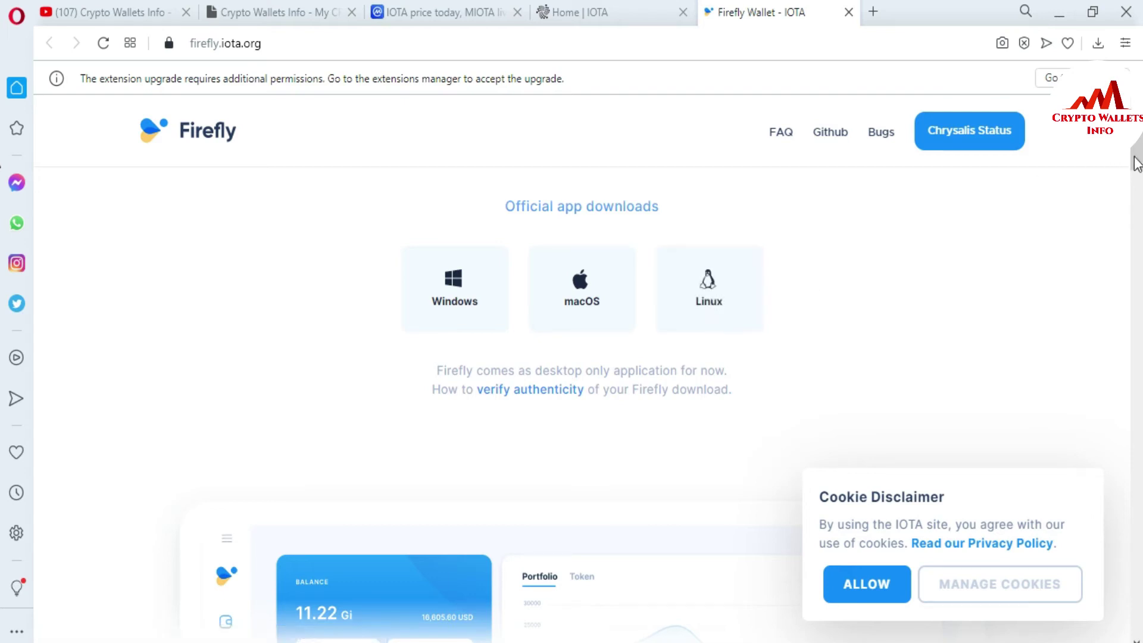
{"action": "scroll", "coordinate": [3, 206], "scroll_direction": "down", "scroll_amount": 8}
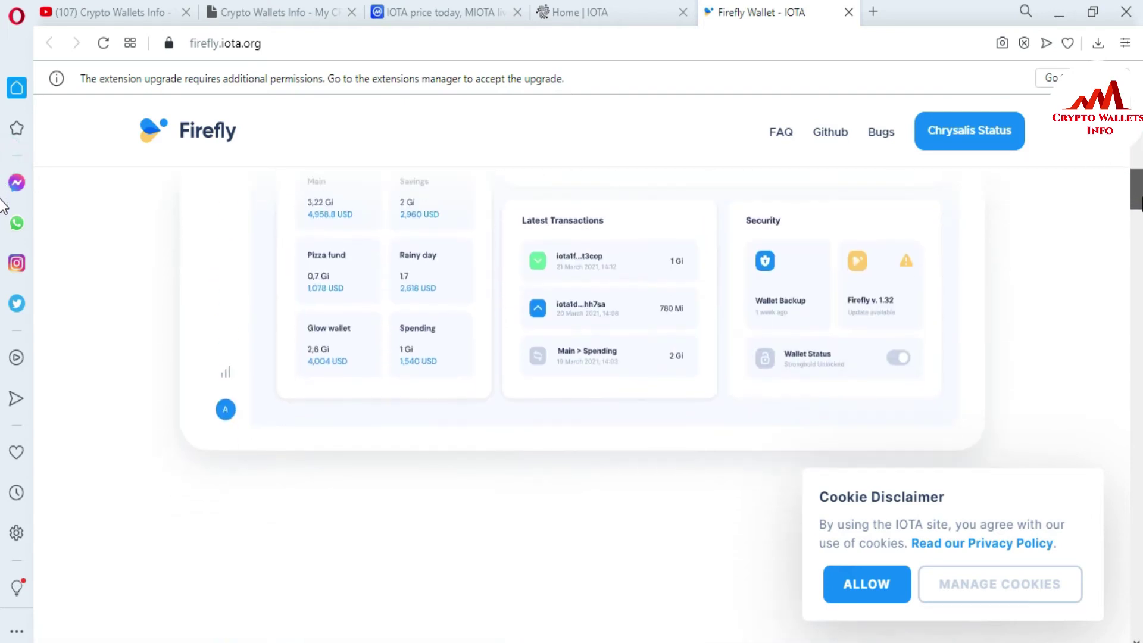
{"action": "scroll", "coordinate": [3, 206], "scroll_direction": "down", "scroll_amount": 1}
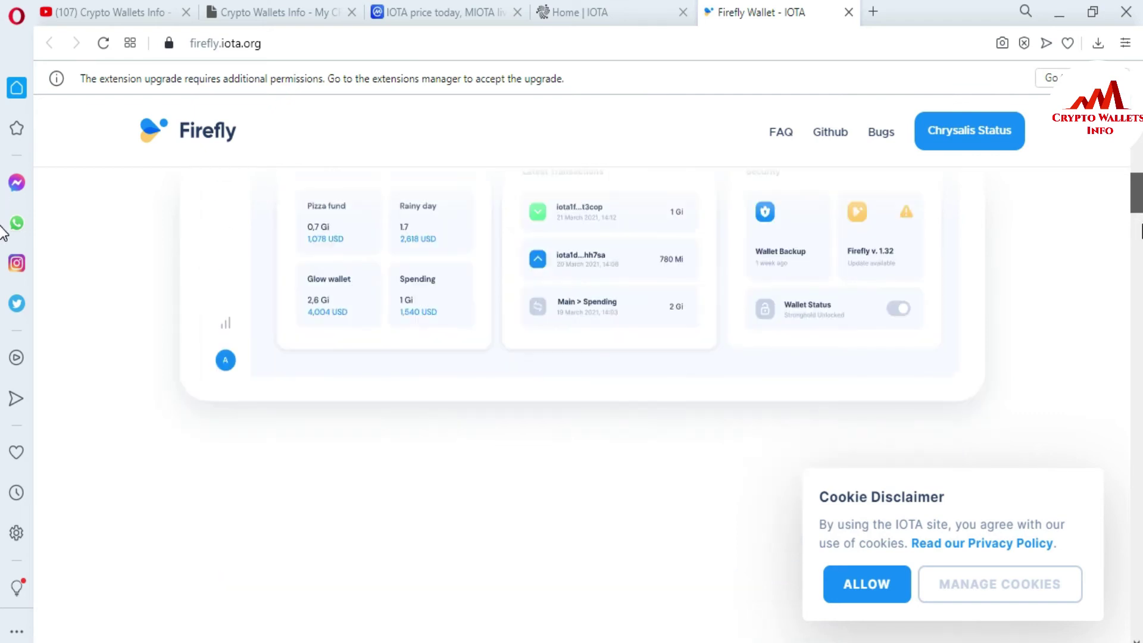
{"action": "scroll", "coordinate": [3, 232], "scroll_direction": "down", "scroll_amount": 3}
{"action": "scroll", "coordinate": [3, 211], "scroll_direction": "up", "scroll_amount": 10}
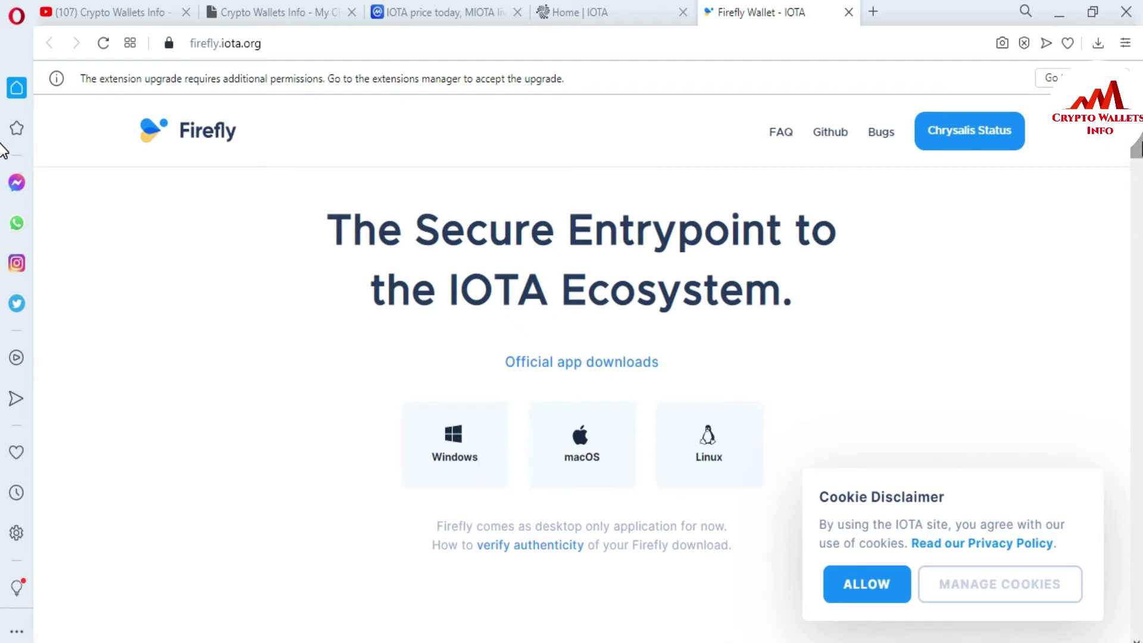
{"action": "scroll", "coordinate": [1137, 143], "scroll_direction": "down", "scroll_amount": 1}
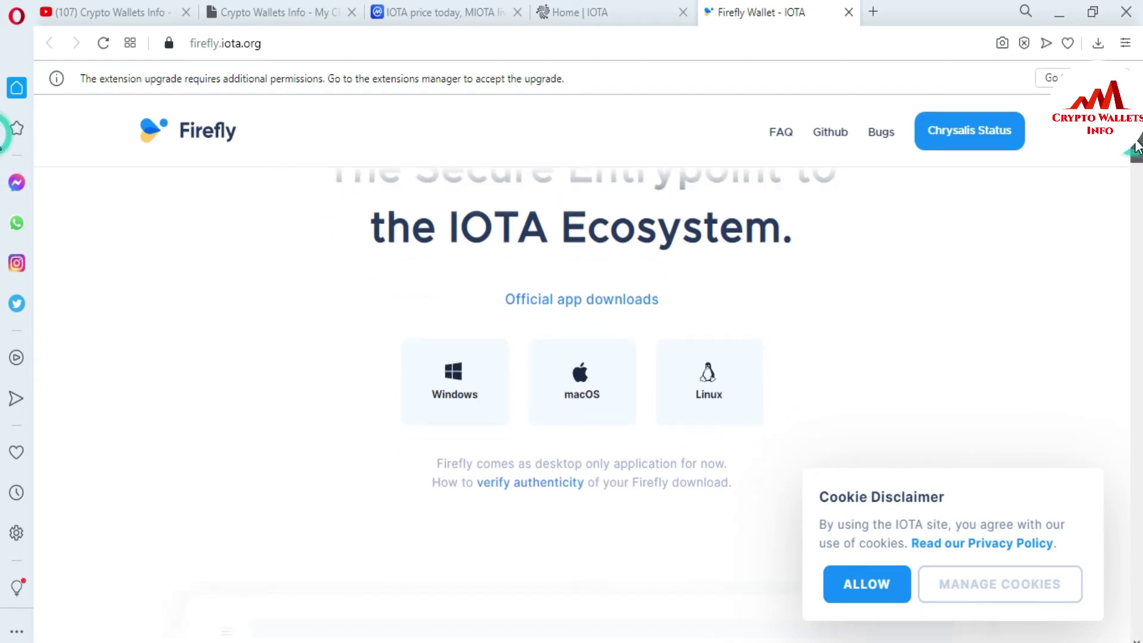
{"action": "left_click", "coordinate": [453, 380]}
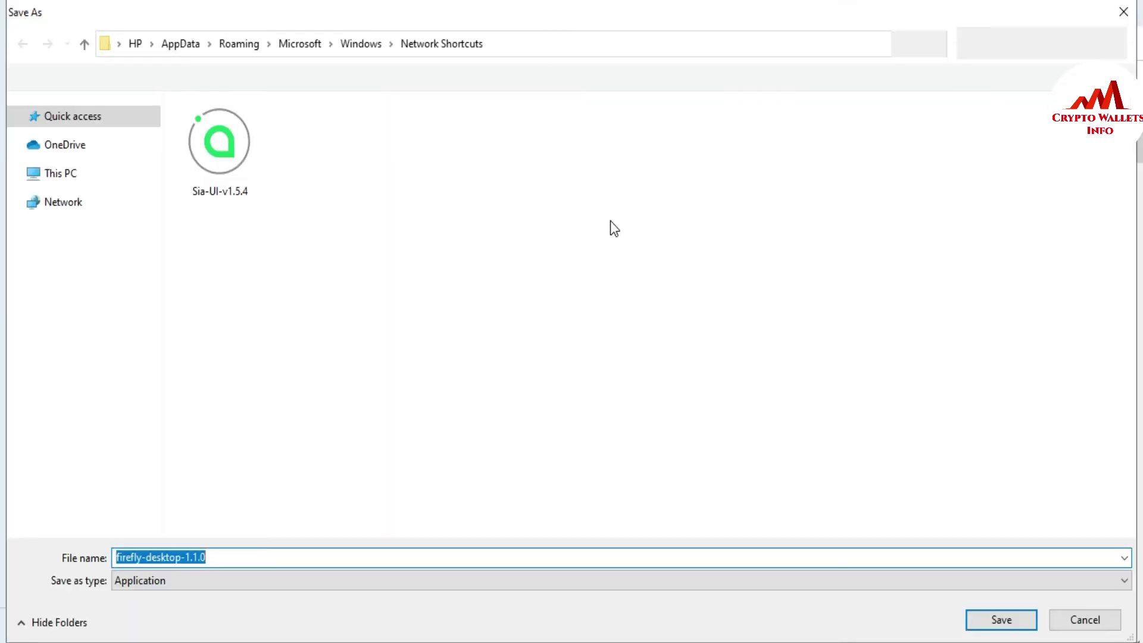
- Save firefly-desktop-1.1.0.exe so the 69.3 MB download completes
{"action": "left_click", "coordinate": [1001, 621]}
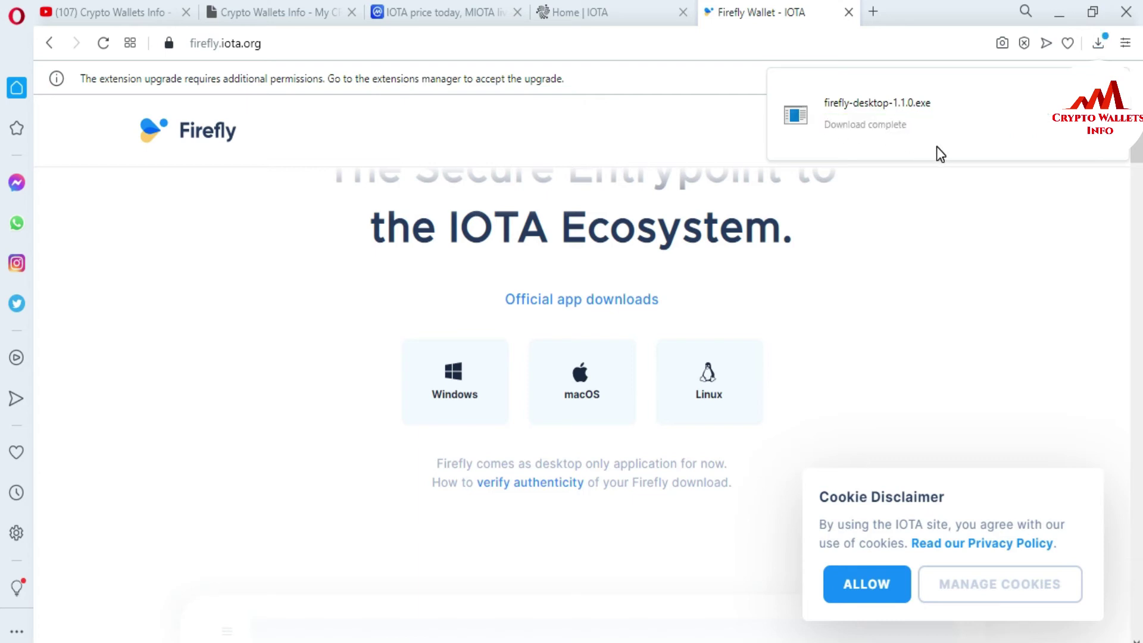
- Launch firefly-desktop-1.1.0.exe to its English welcome screen, minimize it, and return to cryptowalletsinfo.com
{"action": "left_click", "coordinate": [866, 111]}
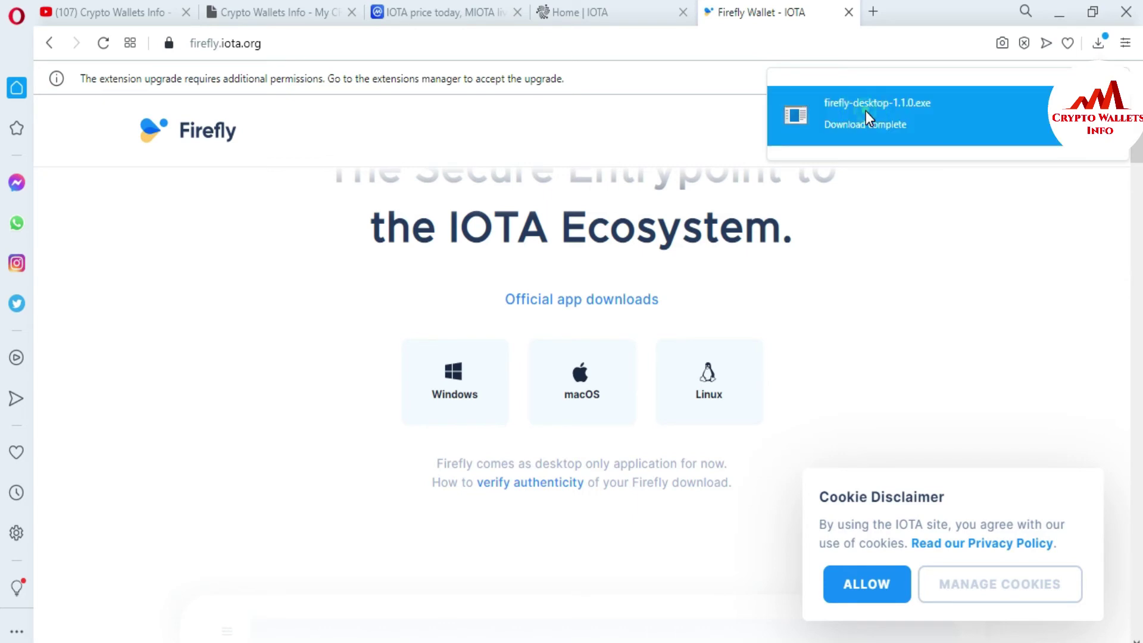
{"action": "left_click", "coordinate": [866, 111]}
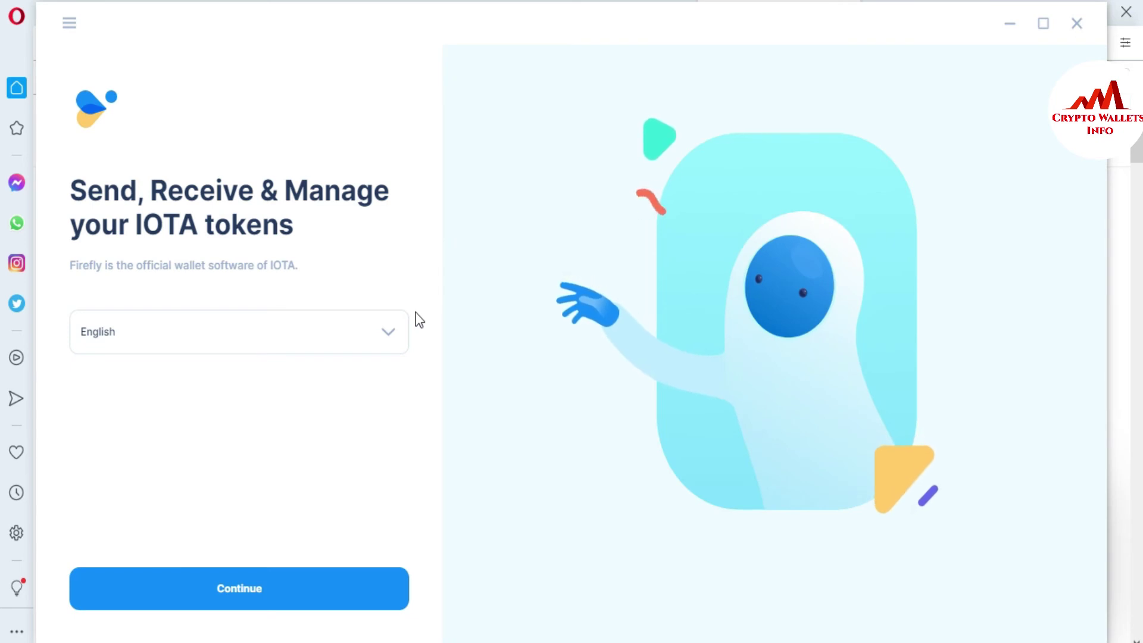
{"action": "left_click", "coordinate": [1007, 27]}
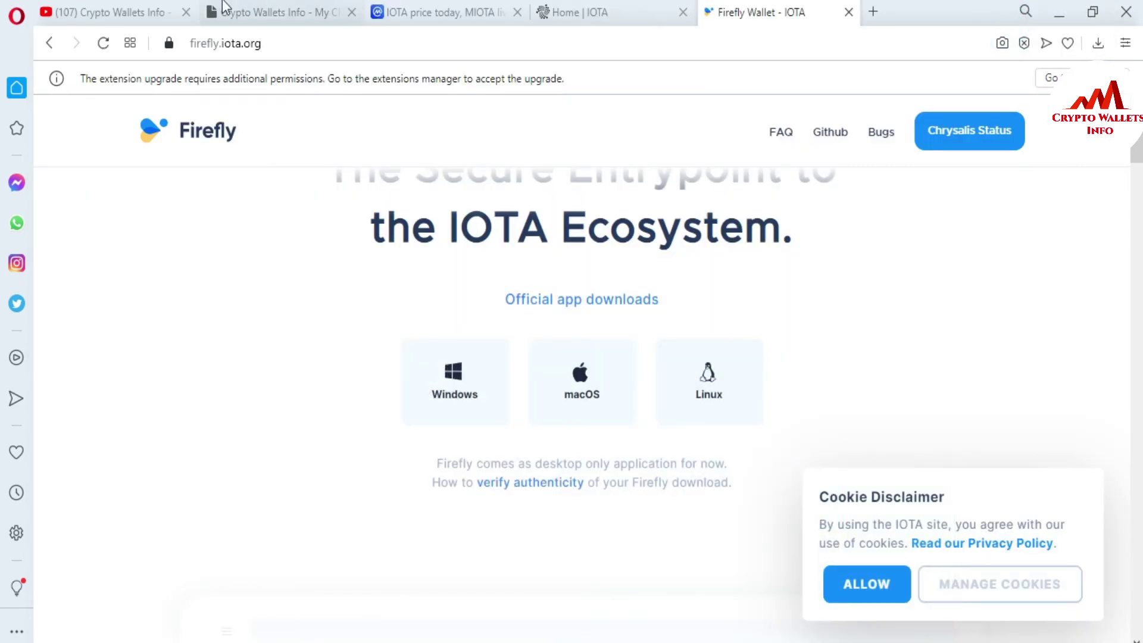
{"action": "left_click", "coordinate": [100, 12]}
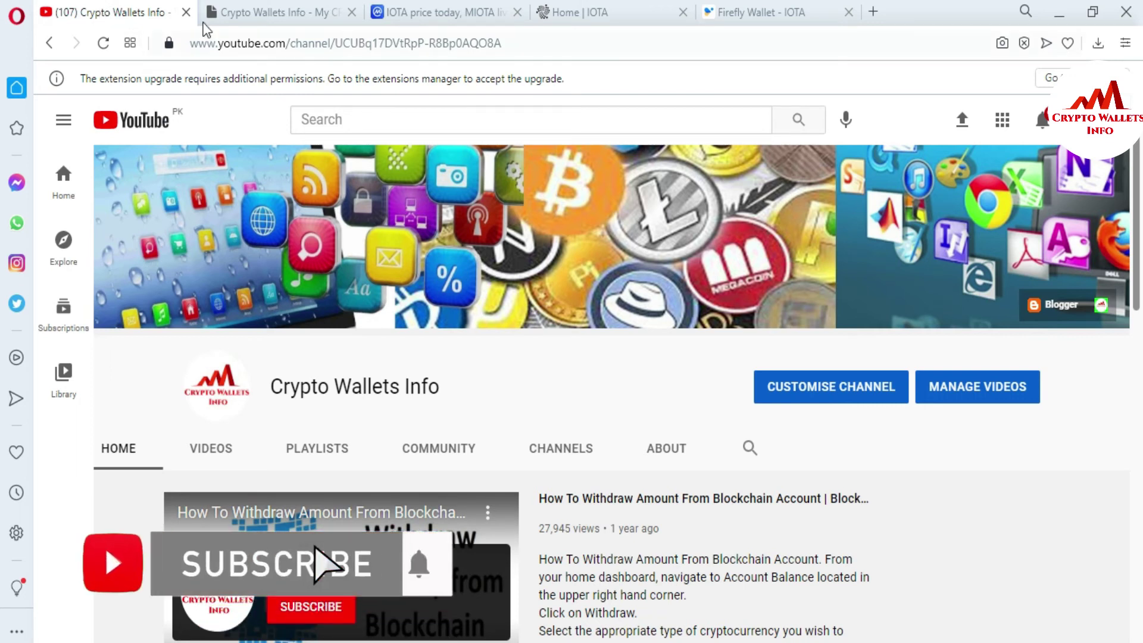
{"action": "left_click", "coordinate": [231, 12]}
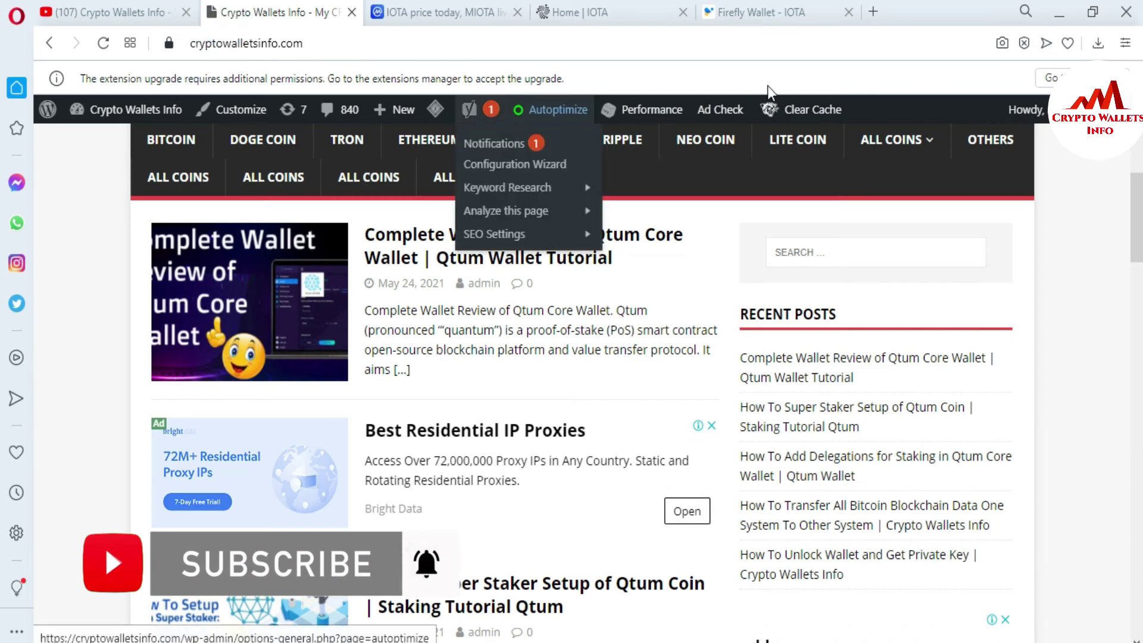
{"action": "scroll", "coordinate": [1137, 217], "scroll_direction": "up", "scroll_amount": 2}
{"action": "left_click_drag", "start_coordinate": [1137, 217], "coordinate": [1137, 205]}
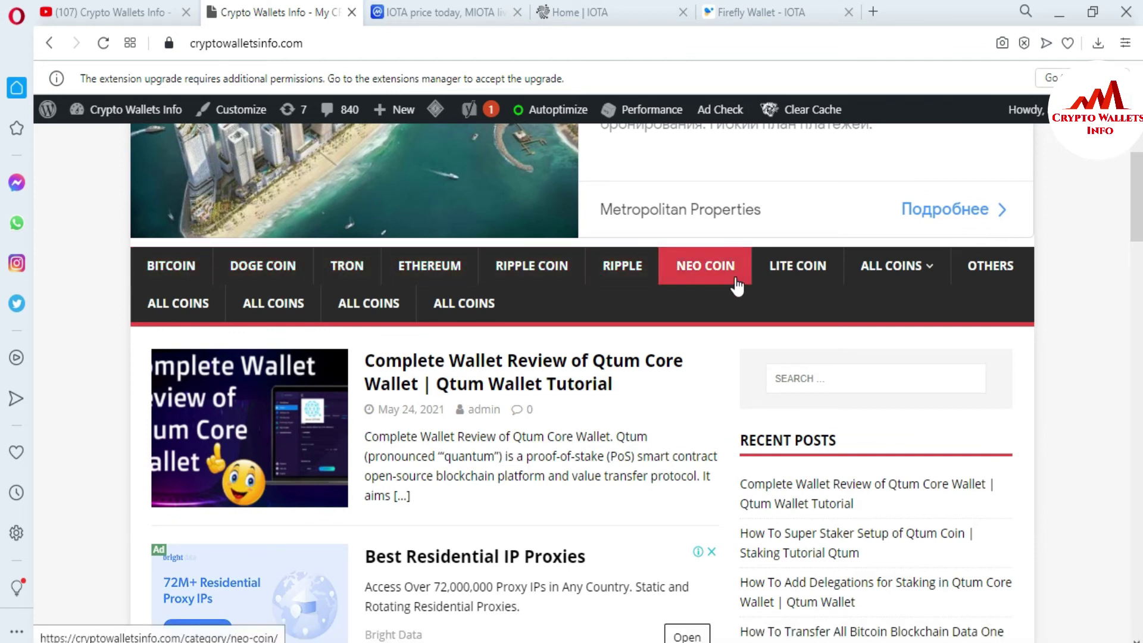
{"action": "mouse_move", "coordinate": [917, 275]}
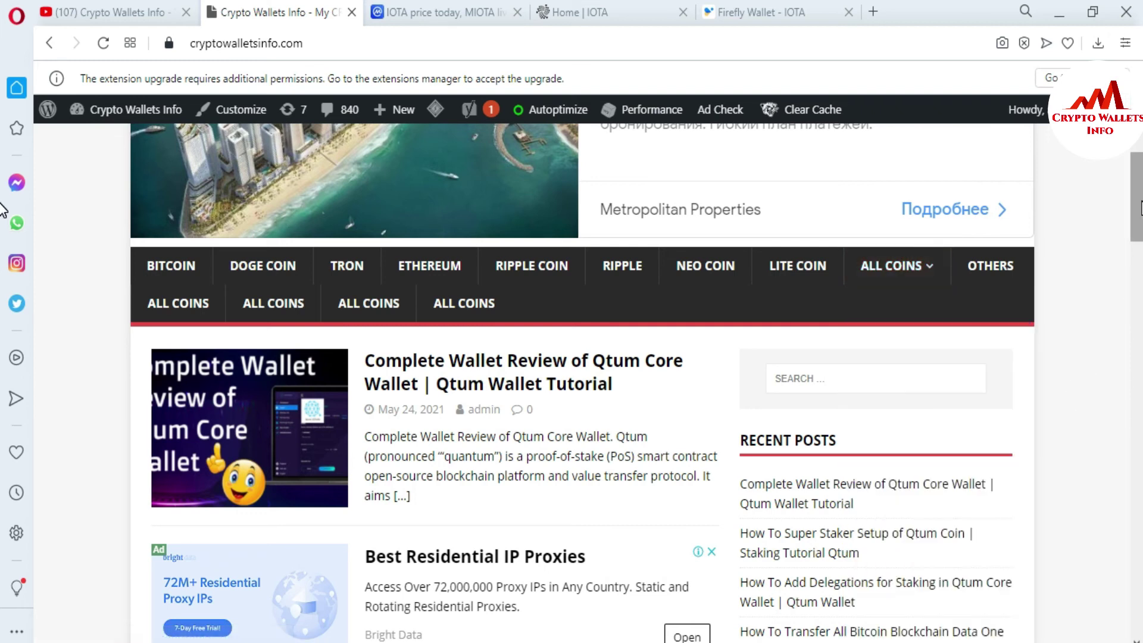
{"action": "scroll", "coordinate": [1139, 208], "scroll_direction": "down", "scroll_amount": 2}
{"action": "mouse_move", "coordinate": [938, 143]}
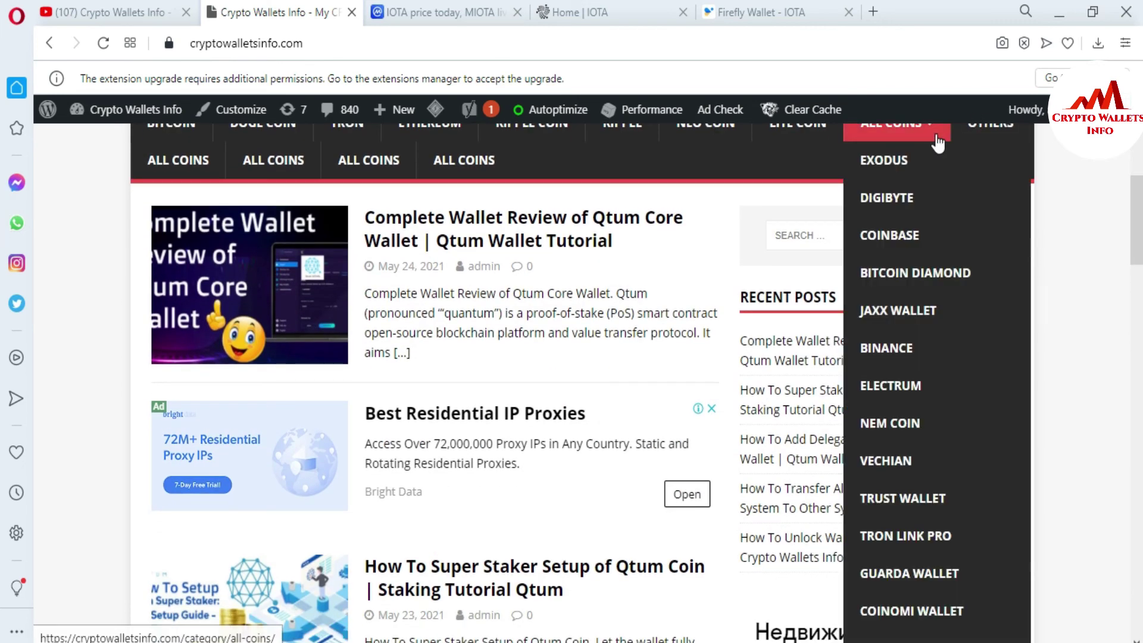